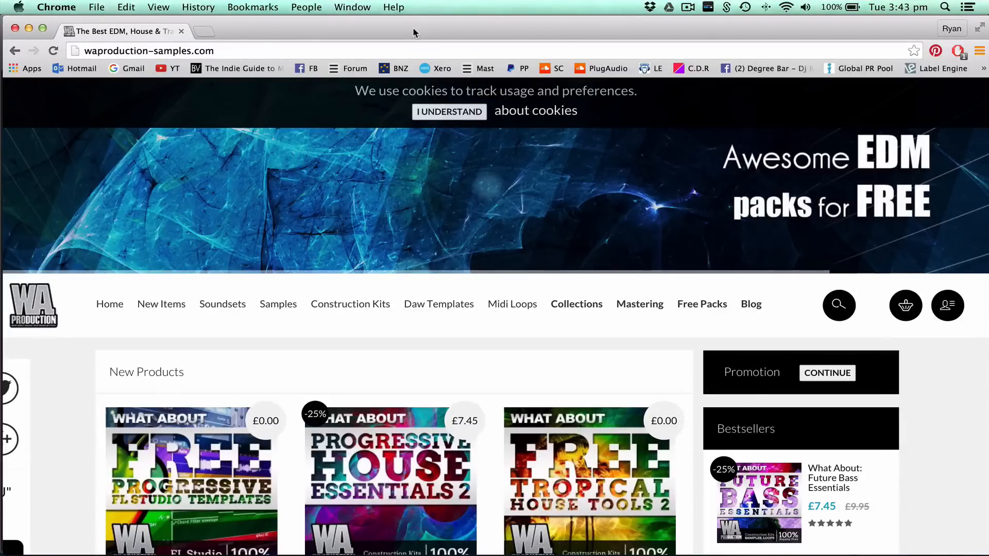
Switch to the Logic Pro project, set the cycle range from bar 39 to bar 48 and play it.
click(29, 29)
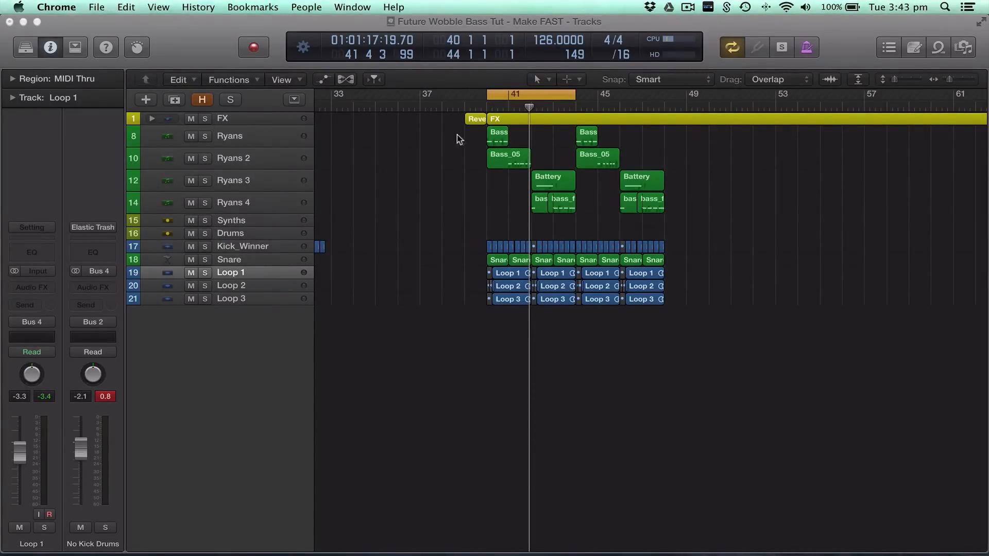
drag(466, 97, 660, 121)
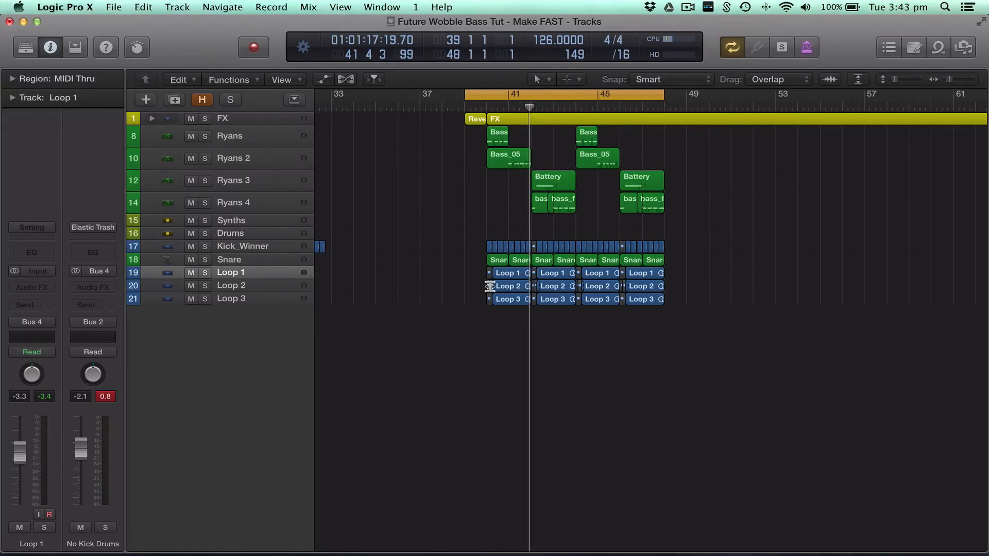
key(space)
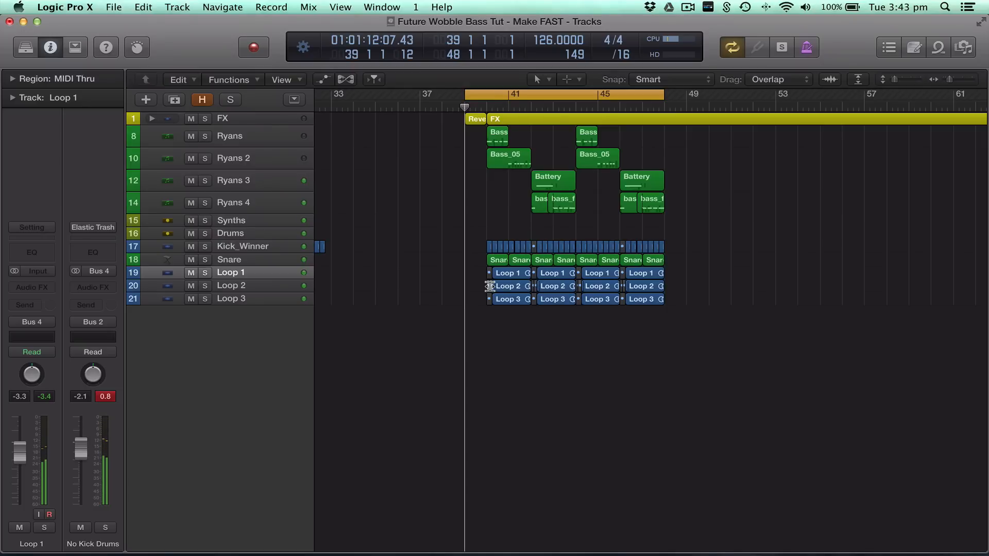
Set the cycle range to bars 40 to 42 and play bass track 8 soloed.
click(218, 141)
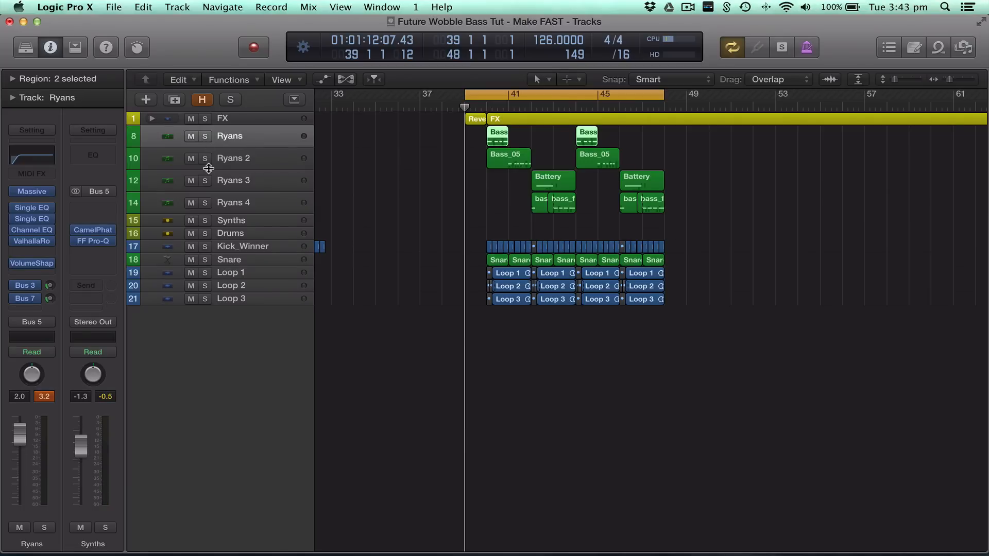
drag(492, 92, 514, 93)
drag(686, 366, 471, 170)
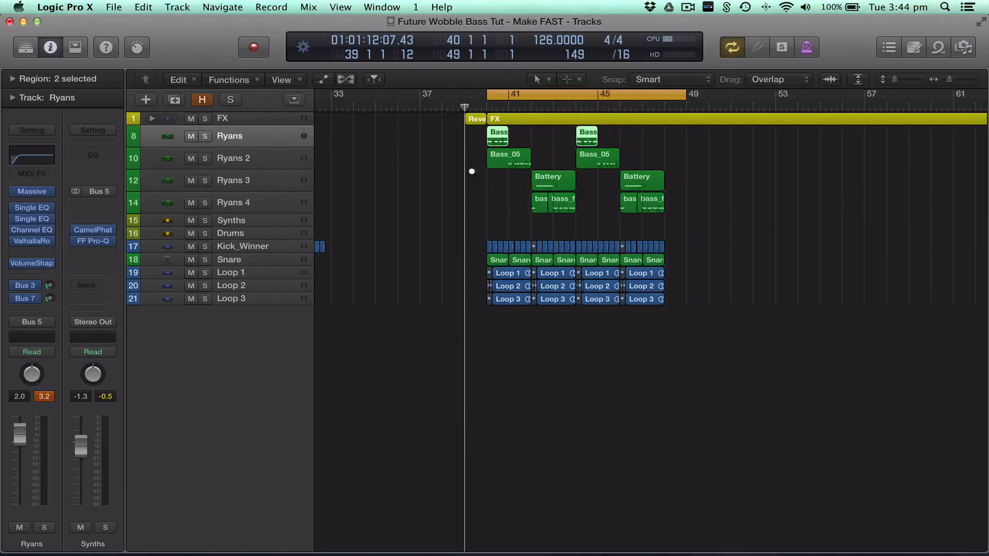
click(404, 98)
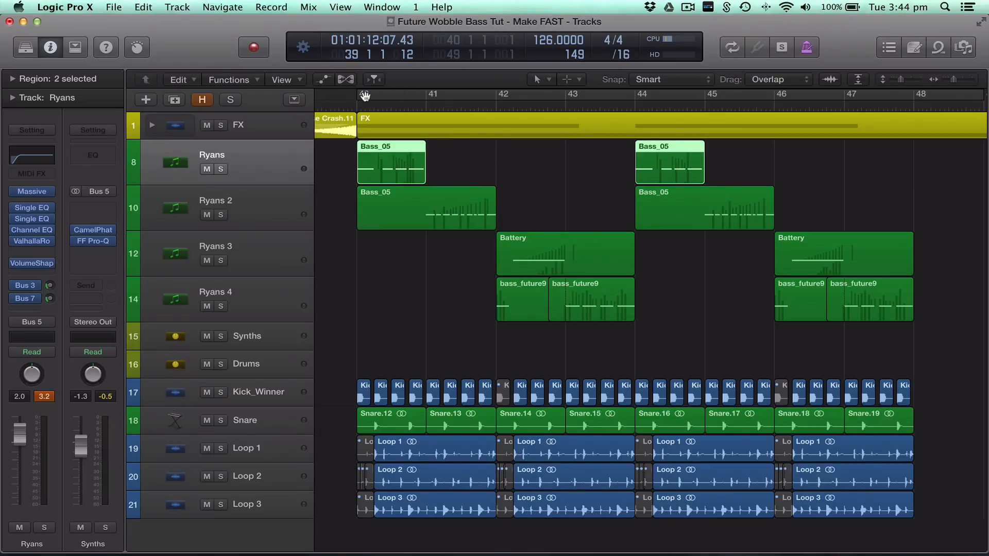
drag(364, 96, 503, 96)
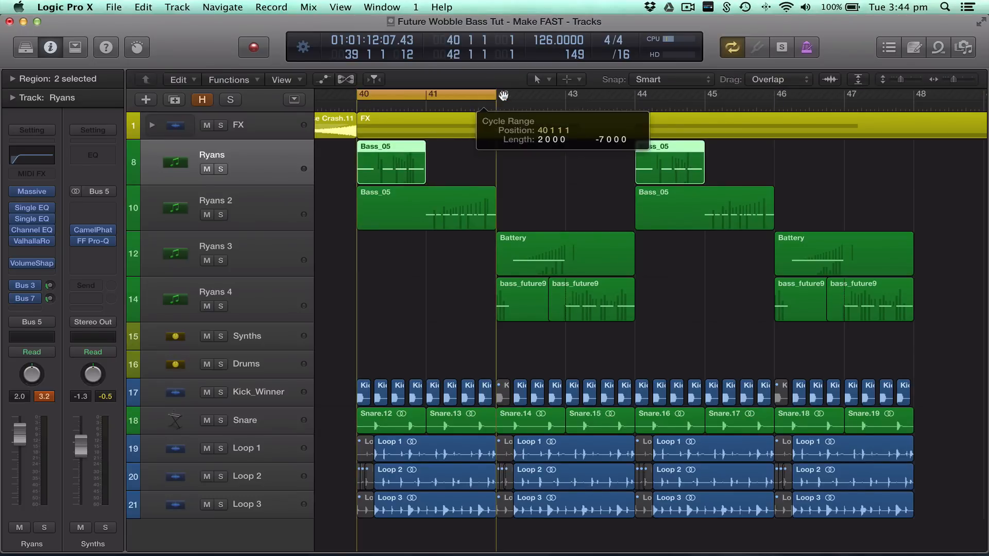
click(221, 169)
key(space)
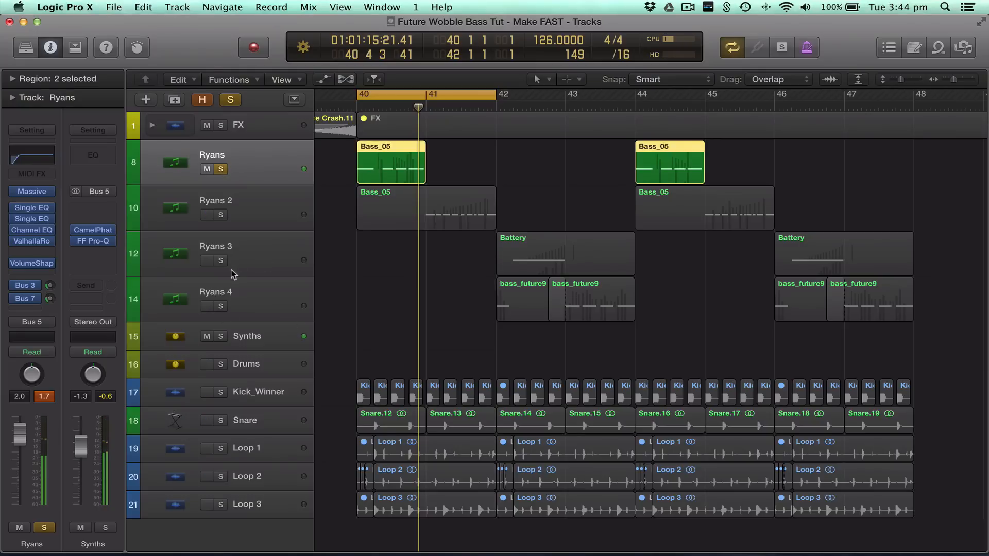
Also solo bass tracks 12 and 14, play the cycle range from bar 42 to 44, and clear all solos.
click(221, 260)
click(222, 306)
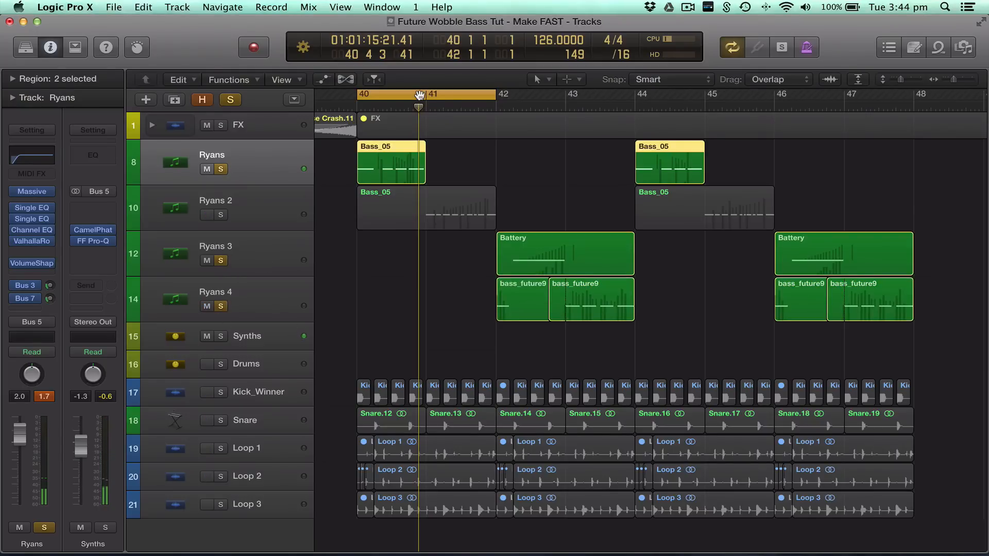
drag(420, 95, 581, 94)
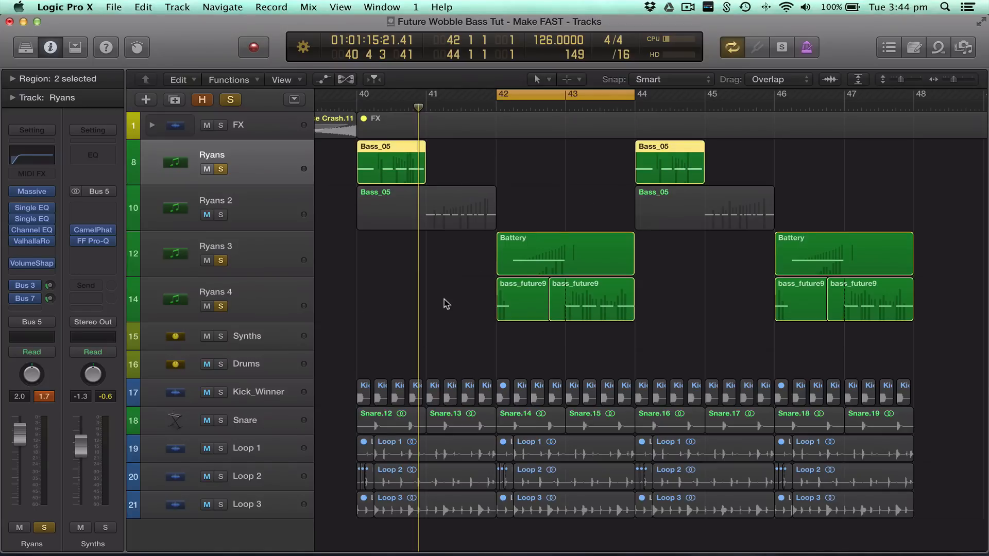
key(space)
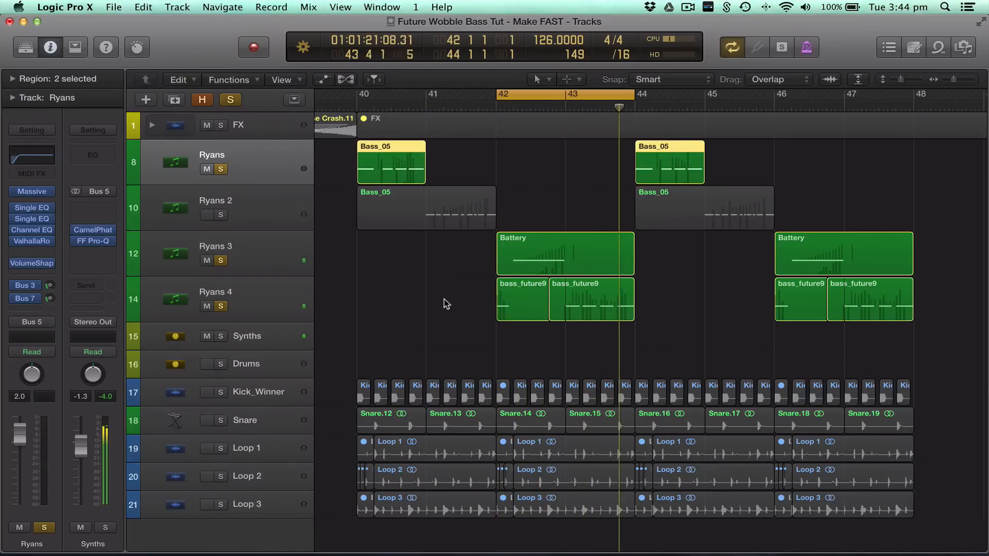
alt+click(221, 263)
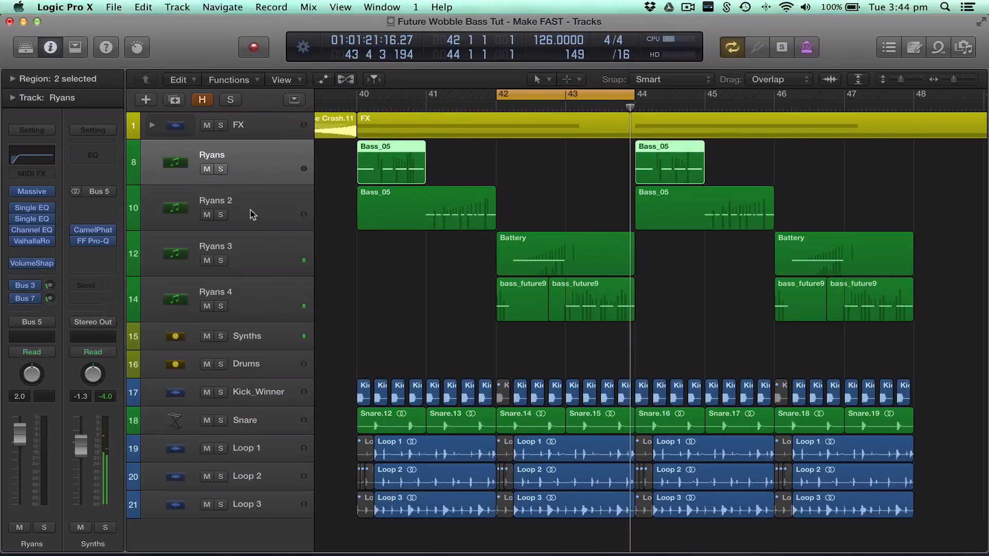
Open the Massive instrument on bass track 8 and reposition its window so the whole synth is visible.
click(250, 176)
mouse_move(33, 193)
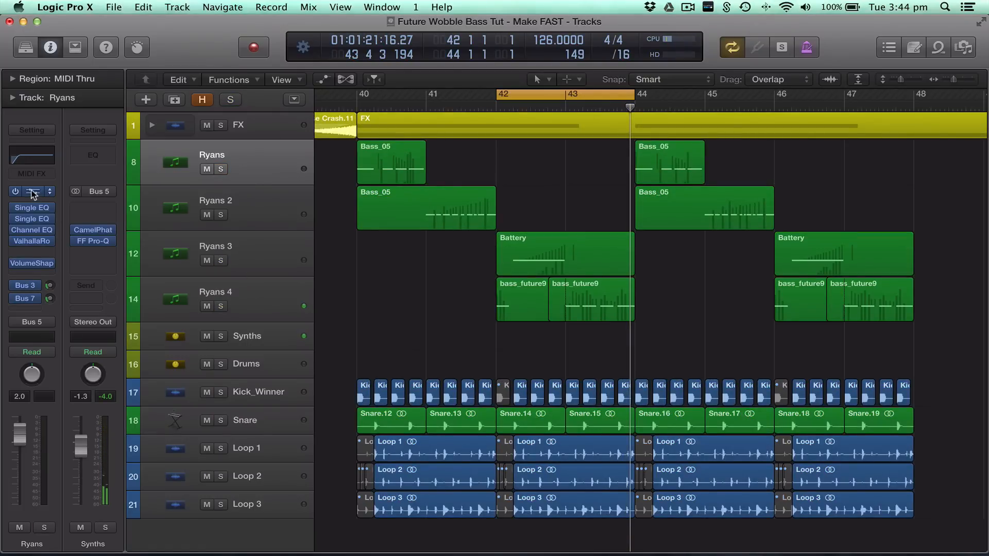
click(33, 193)
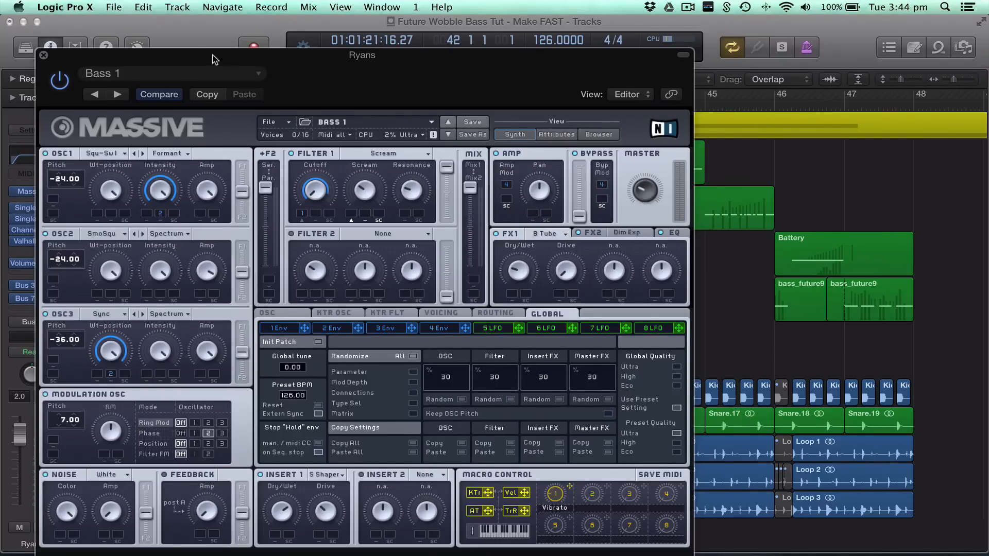
drag(212, 55, 212, 36)
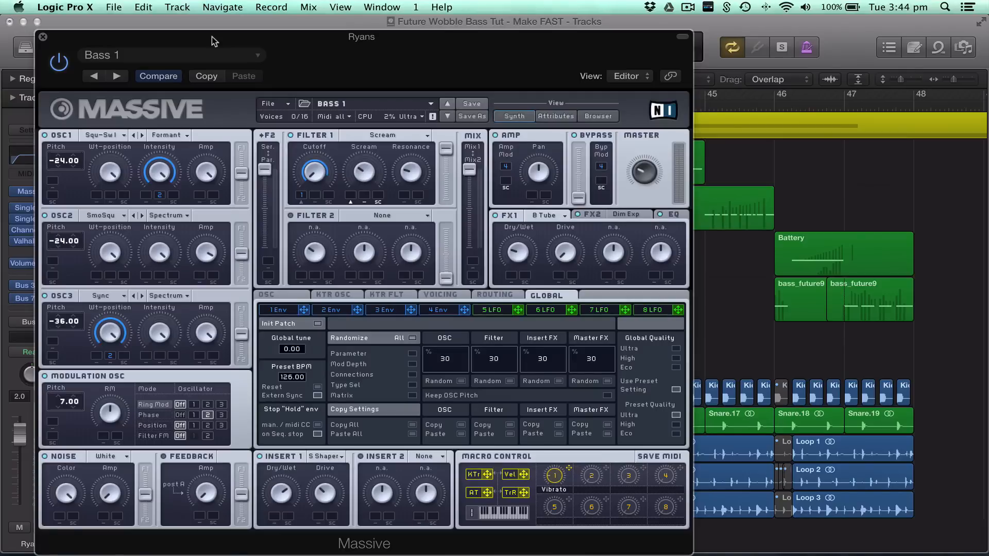
drag(263, 42, 298, 37)
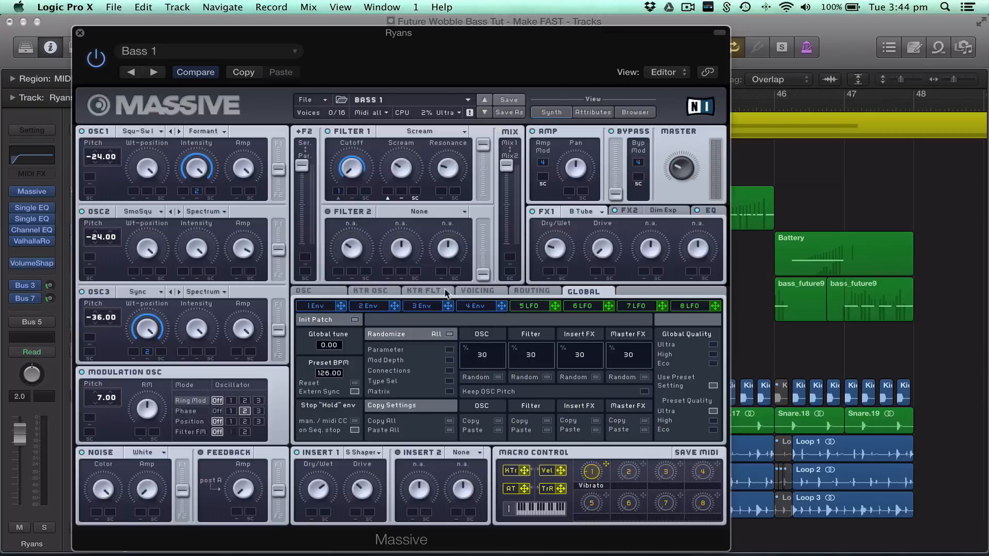
Examine Massive's oscillator phase, envelope 1 and voicing settings for the Bass 1 patch.
click(326, 295)
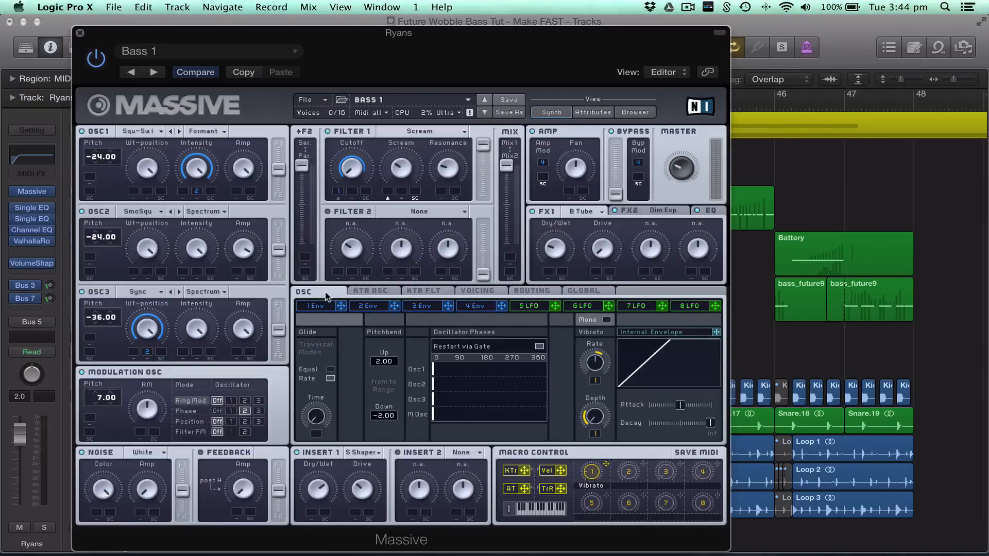
click(487, 292)
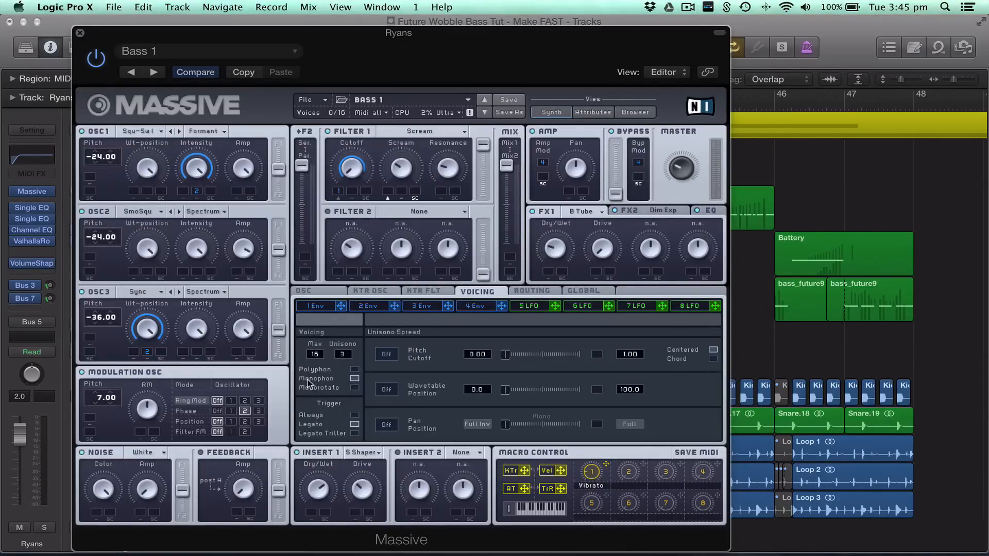
click(321, 292)
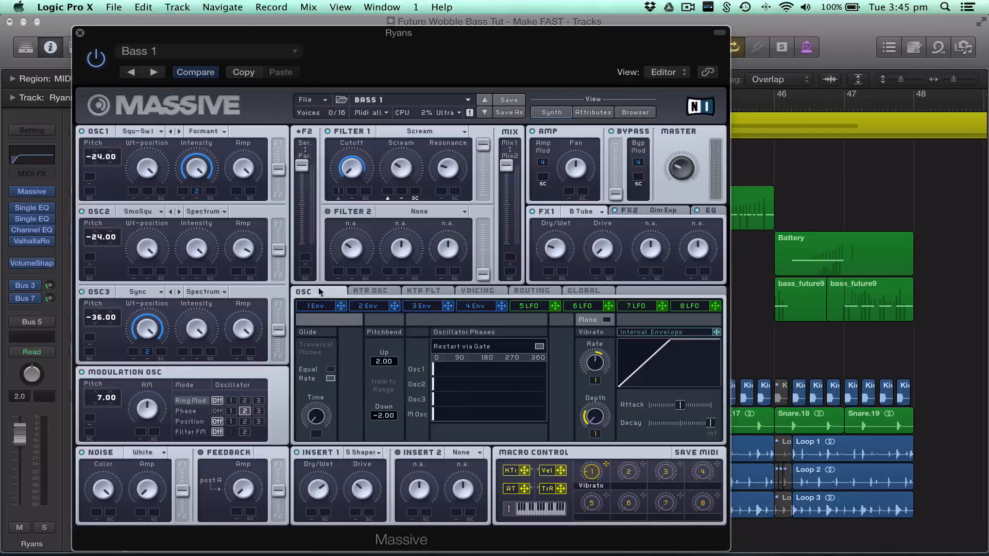
click(319, 307)
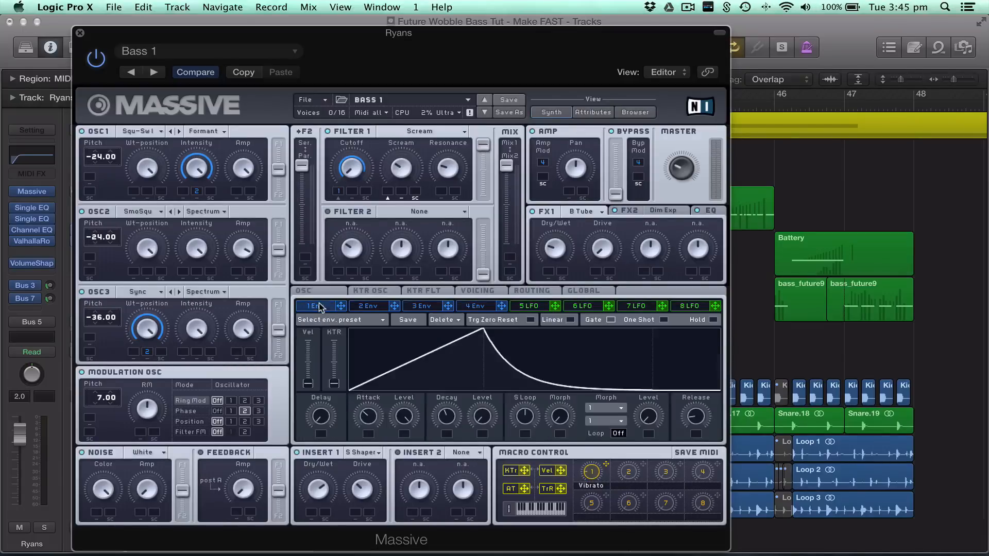
click(466, 291)
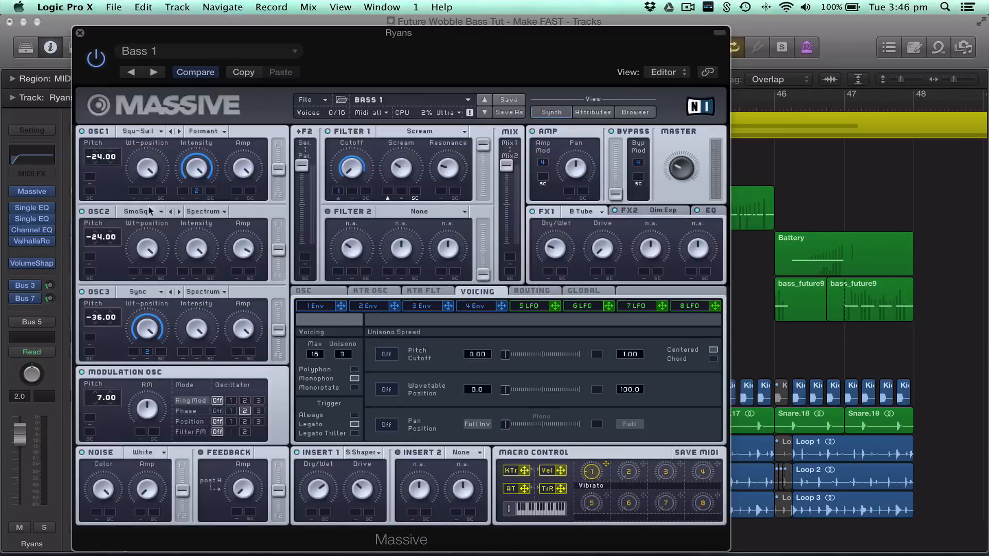
Examine the wavetables chosen for oscillators 1, 2 and 3, keeping Square-Saw I for oscillator 1.
click(144, 133)
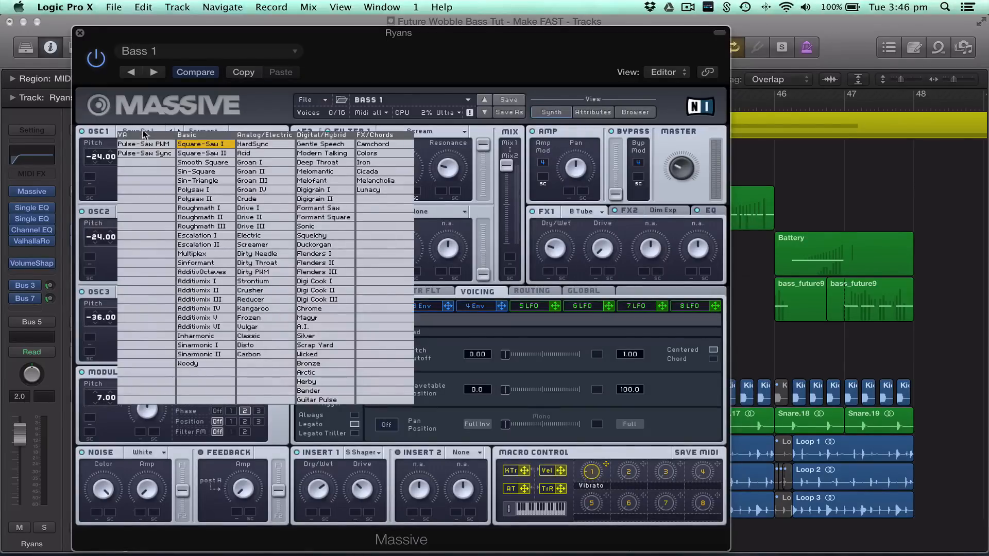
click(187, 145)
click(148, 214)
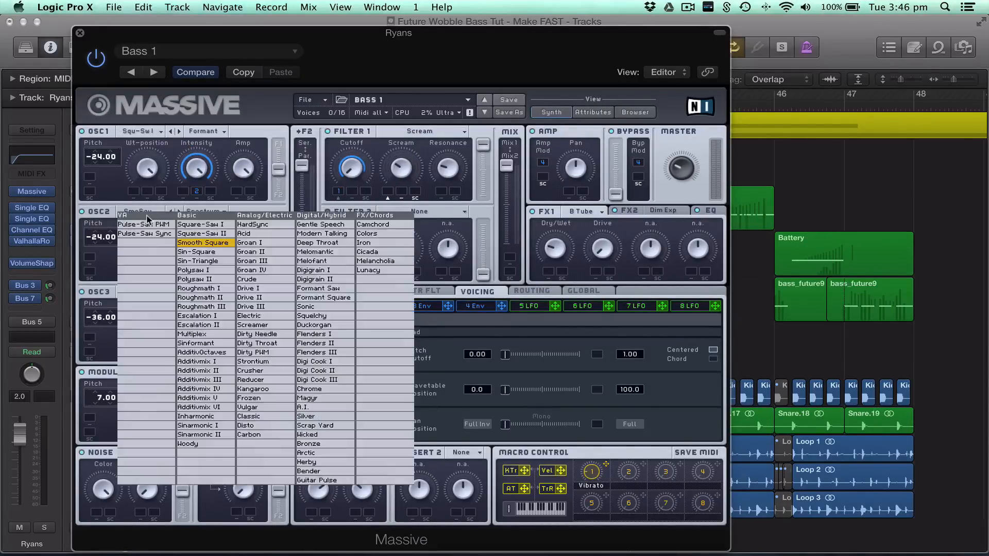
click(106, 215)
click(141, 294)
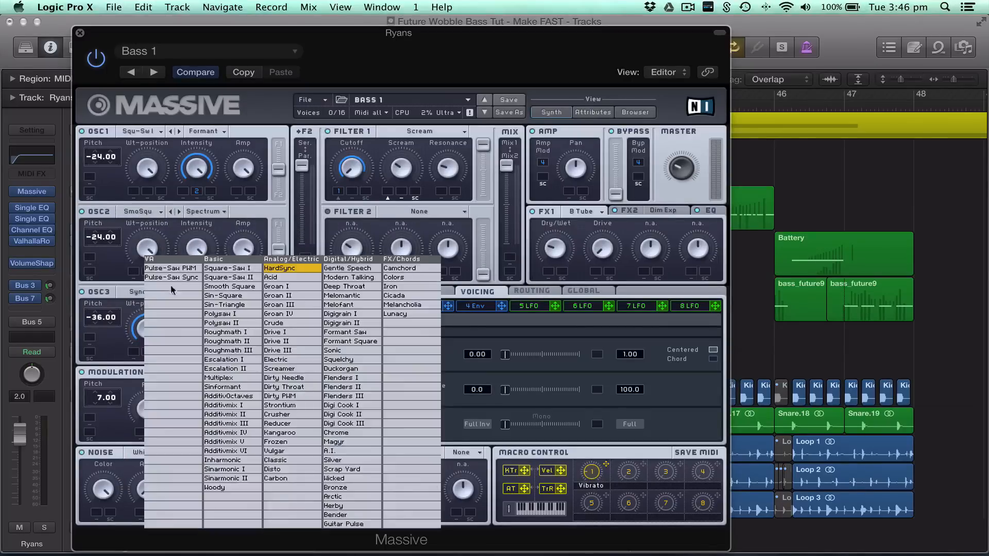
click(132, 292)
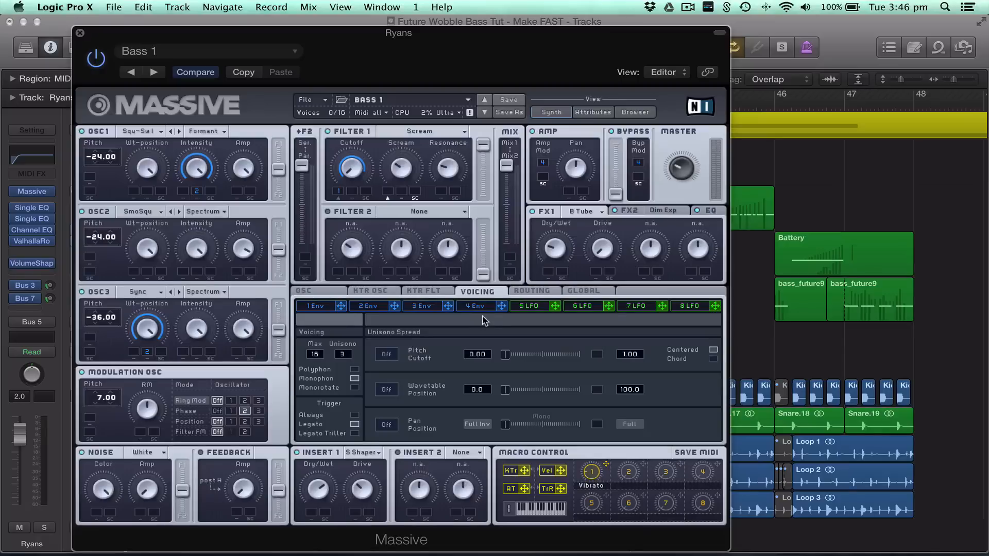
Examine the FX1, FX2 and EQ settings of the Bass 1 patch and close Massive.
click(589, 213)
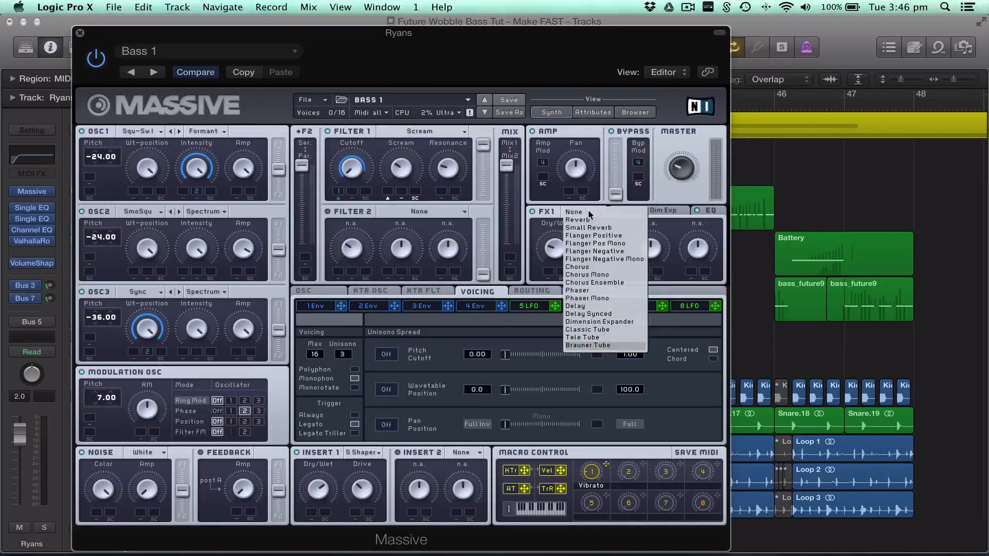
click(559, 211)
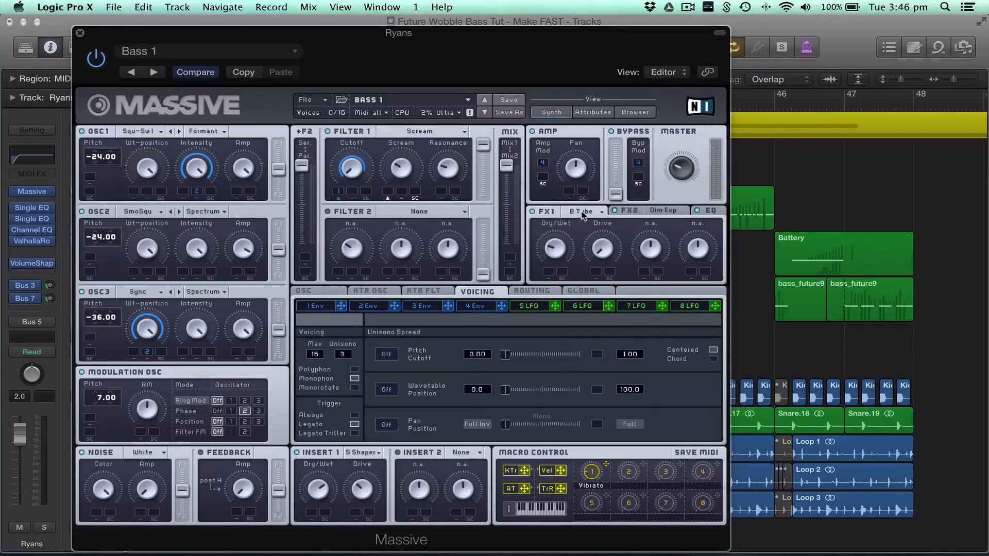
click(666, 216)
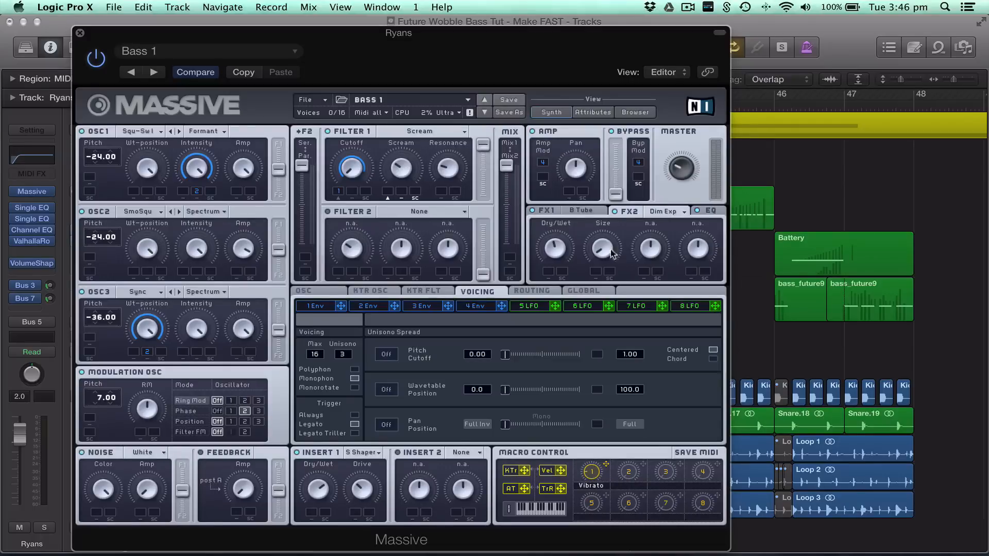
click(710, 214)
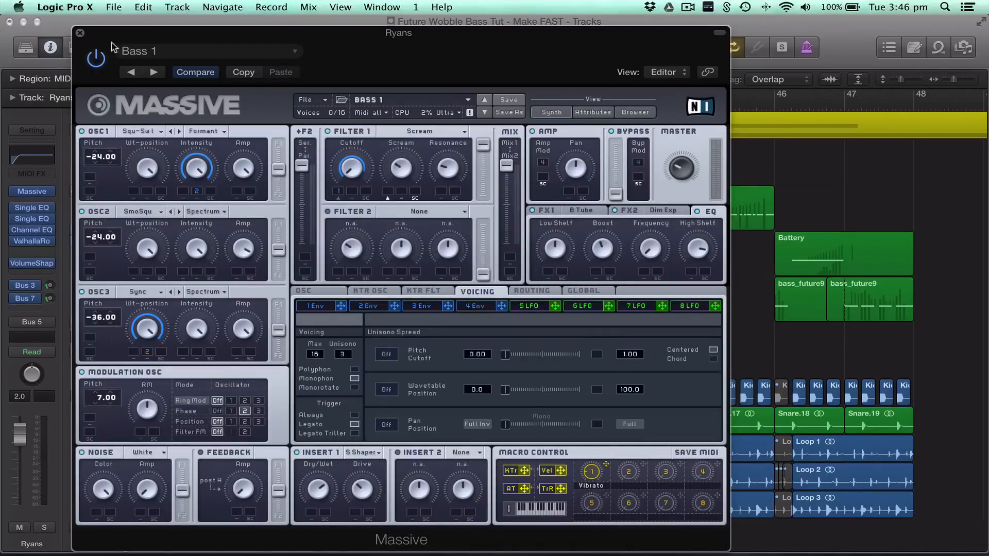
click(80, 34)
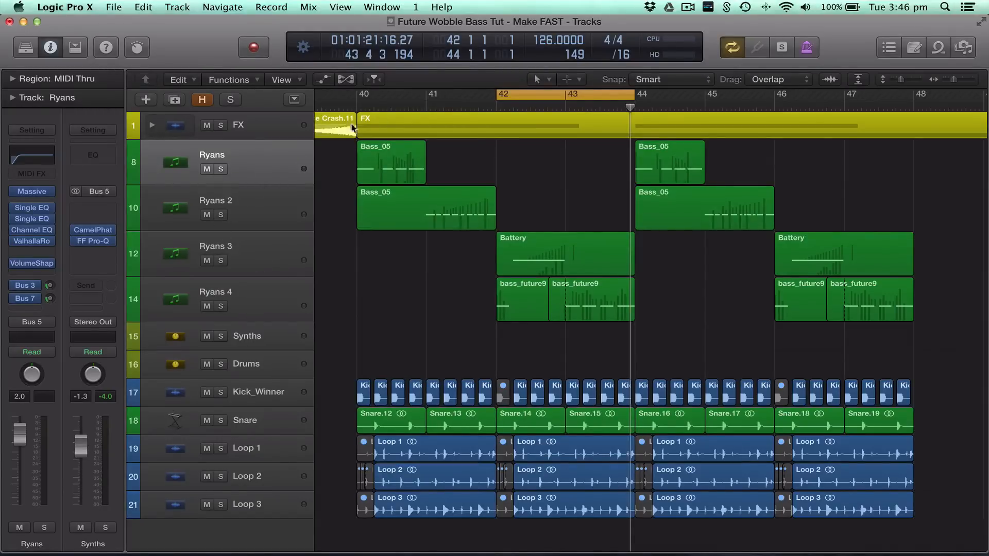
Return the cycle range to bars 40 to 42, solo bass track 8 again and play it.
drag(360, 101, 490, 100)
click(280, 159)
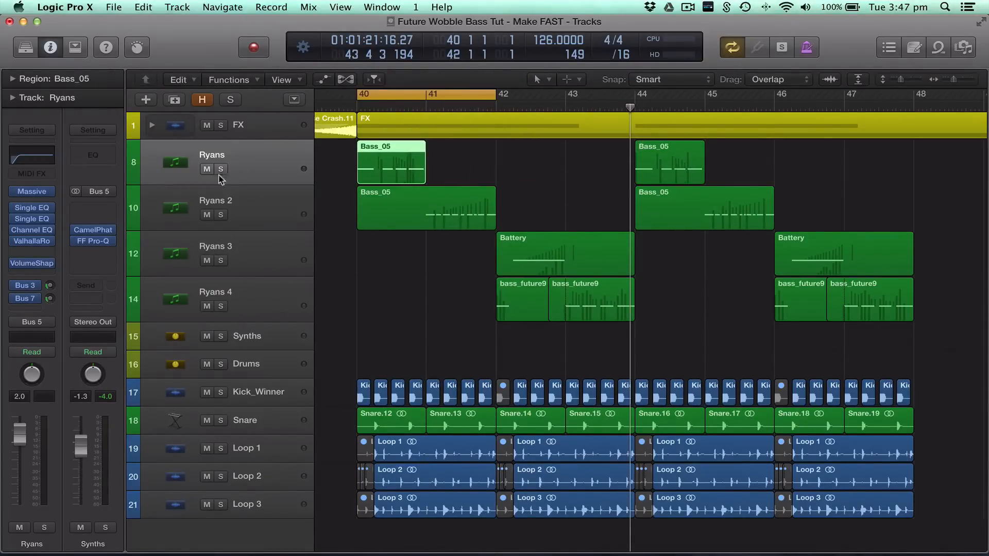
click(250, 204)
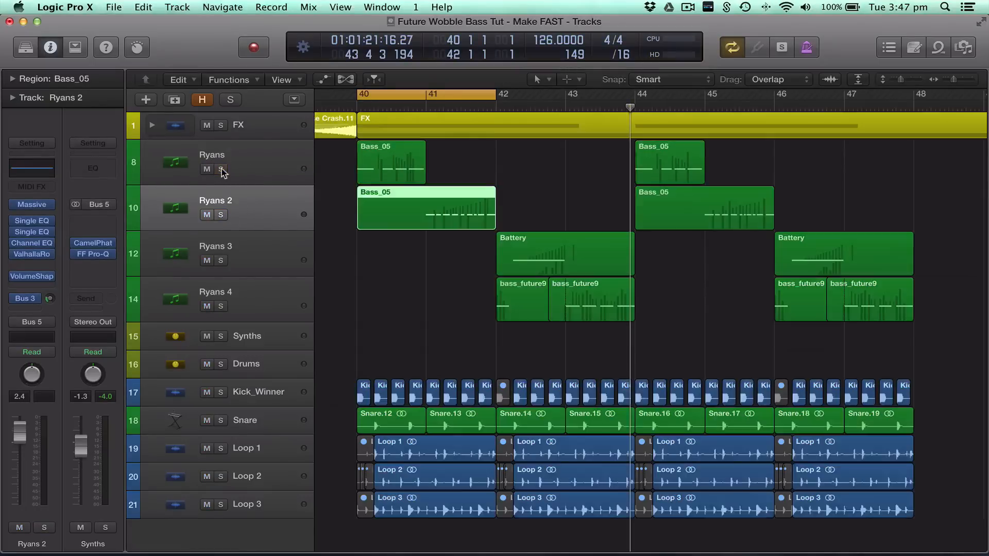
click(221, 169)
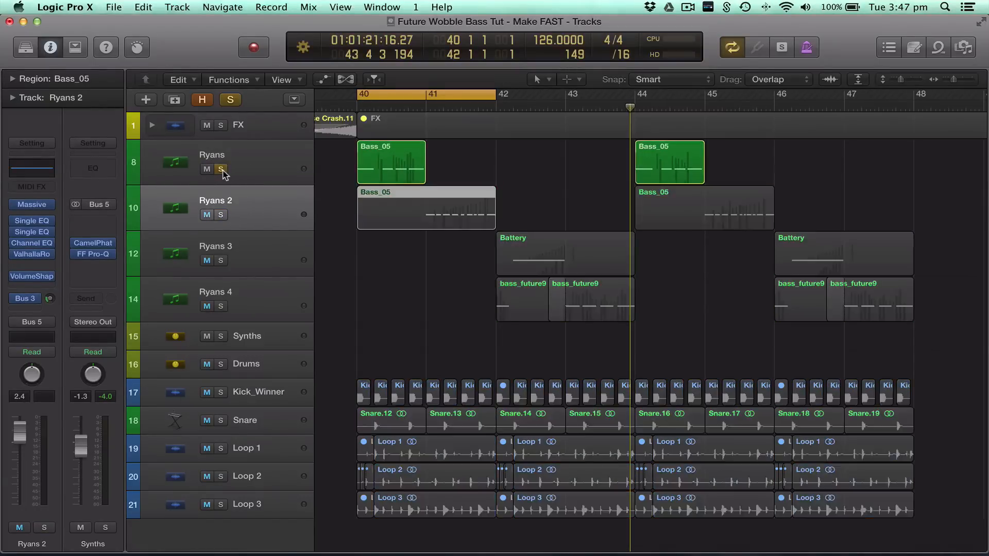
click(259, 178)
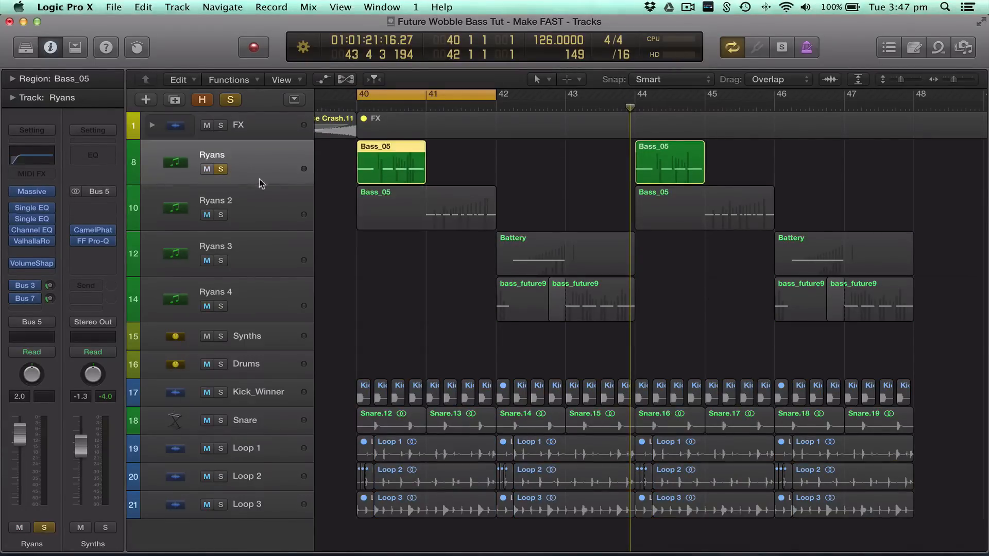
key(space)
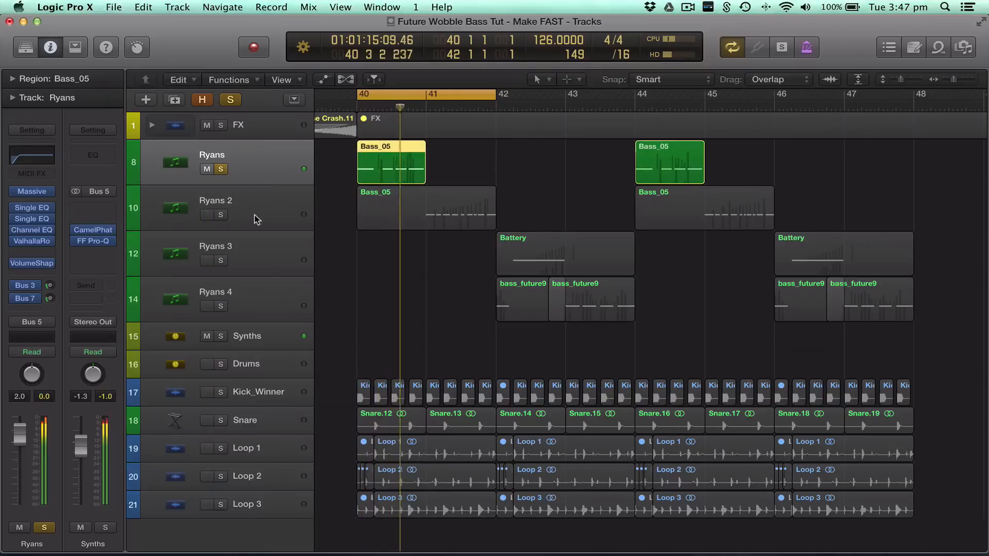
Move the solo from bass track 8 to bass track 10 and bring up its Massive patch, Bass 2.
click(254, 214)
click(221, 214)
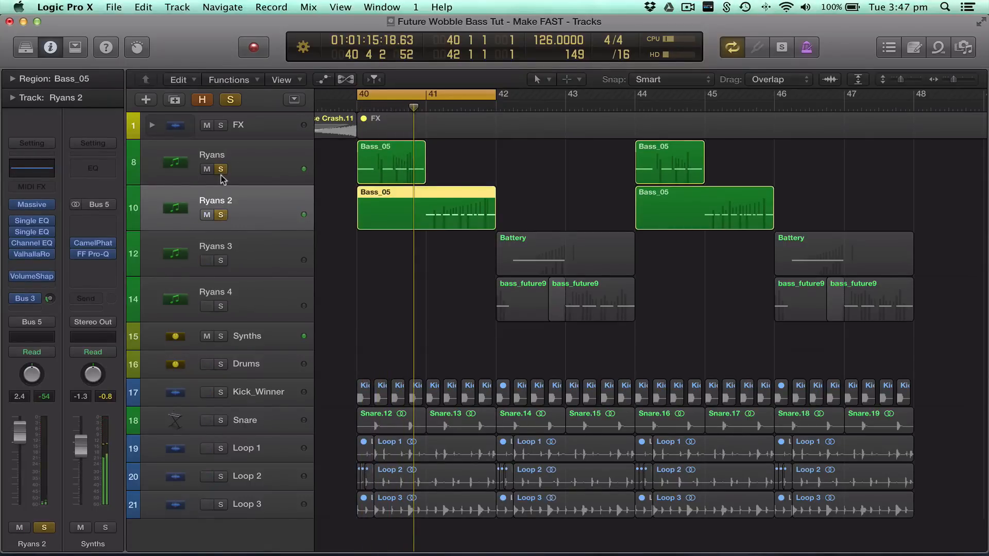
click(221, 170)
mouse_move(32, 205)
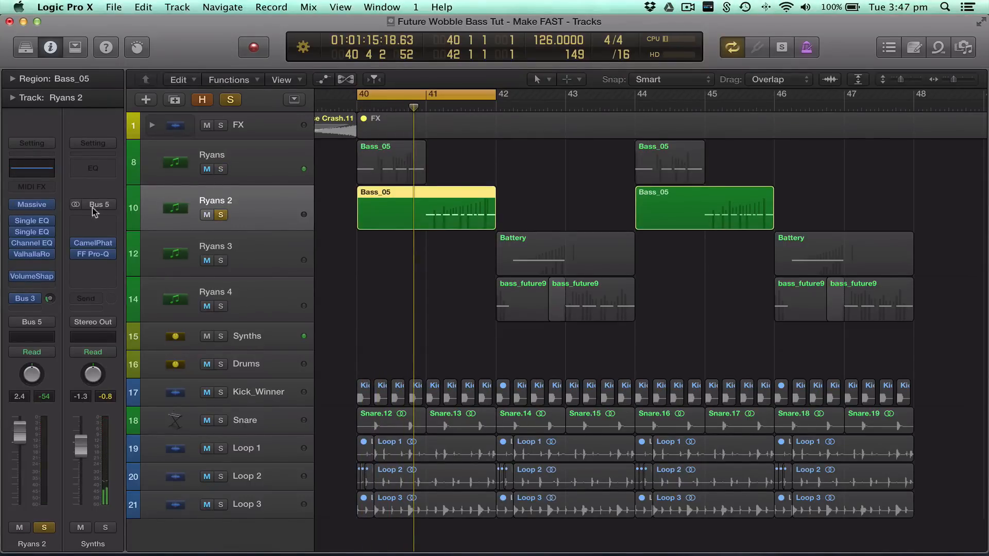
click(32, 206)
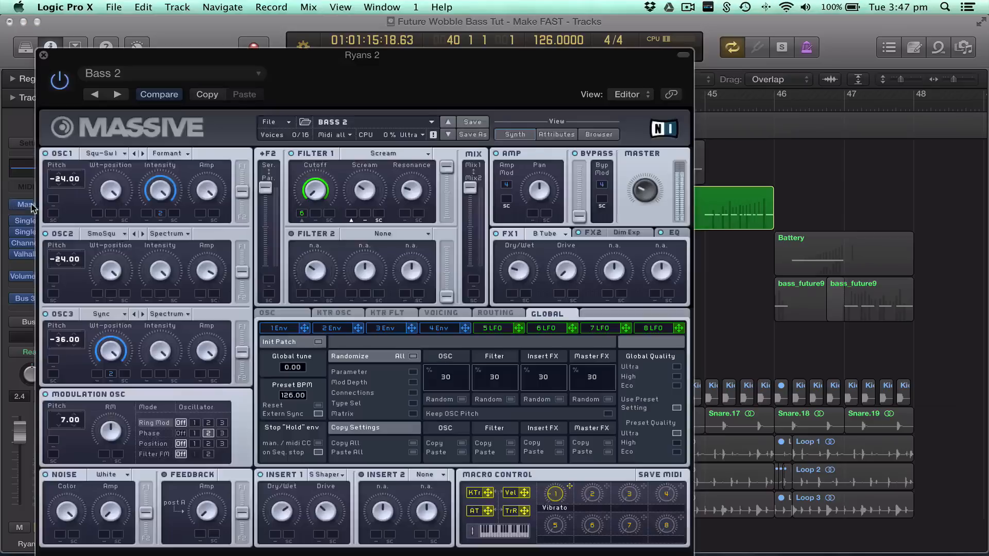
drag(278, 61, 525, 80)
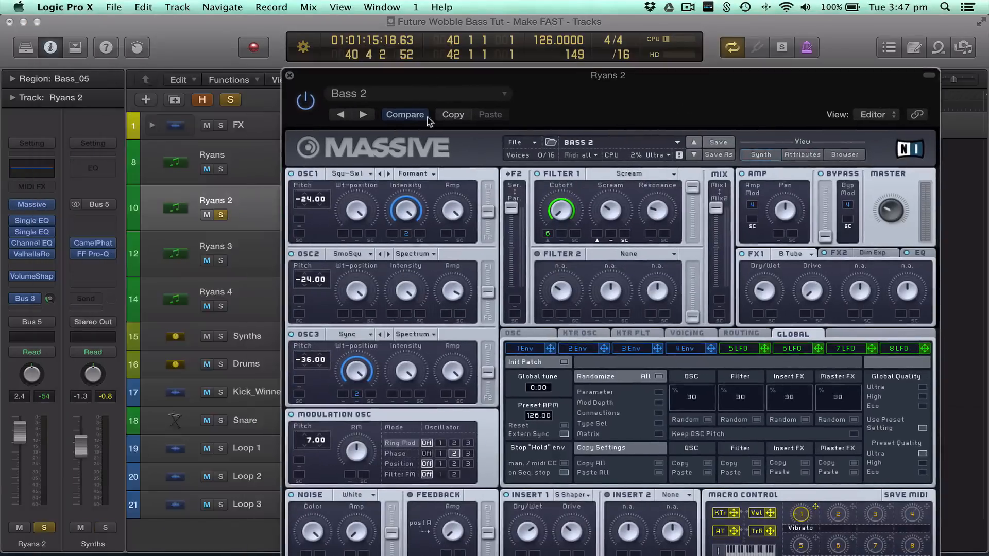
Compare envelope 1 of track 8's Bass 1 patch with LFO 6 of track 10's Bass 2 patch, and close both Massive windows.
click(248, 165)
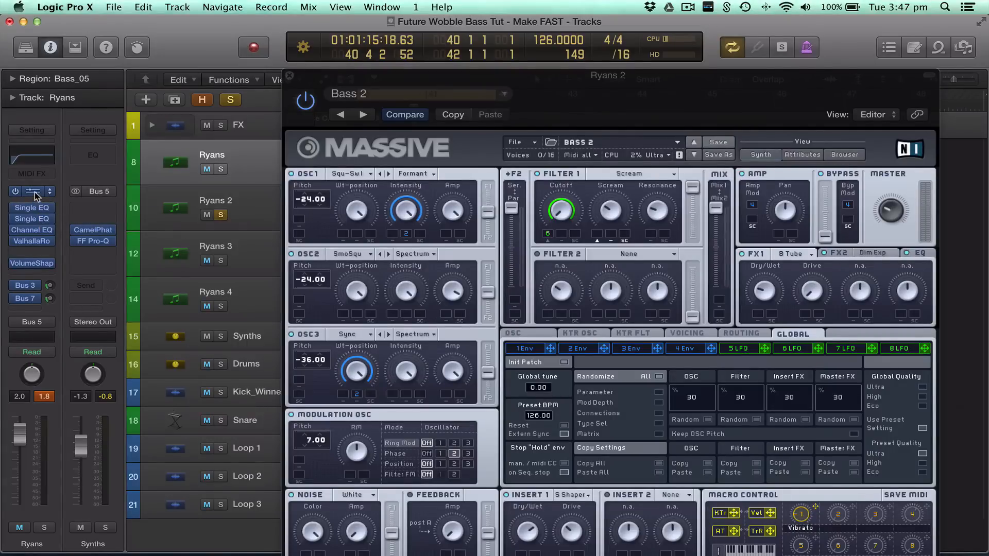
click(35, 192)
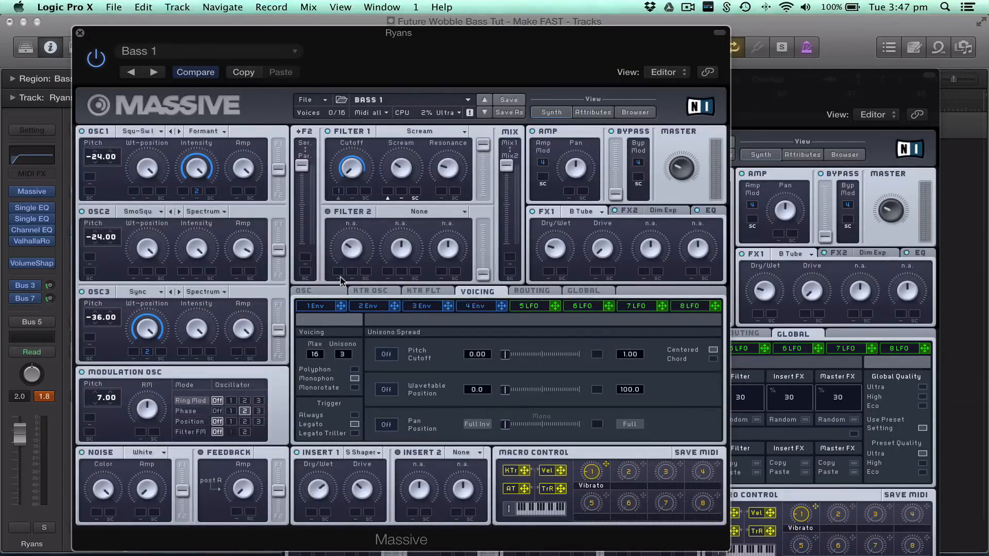
click(318, 307)
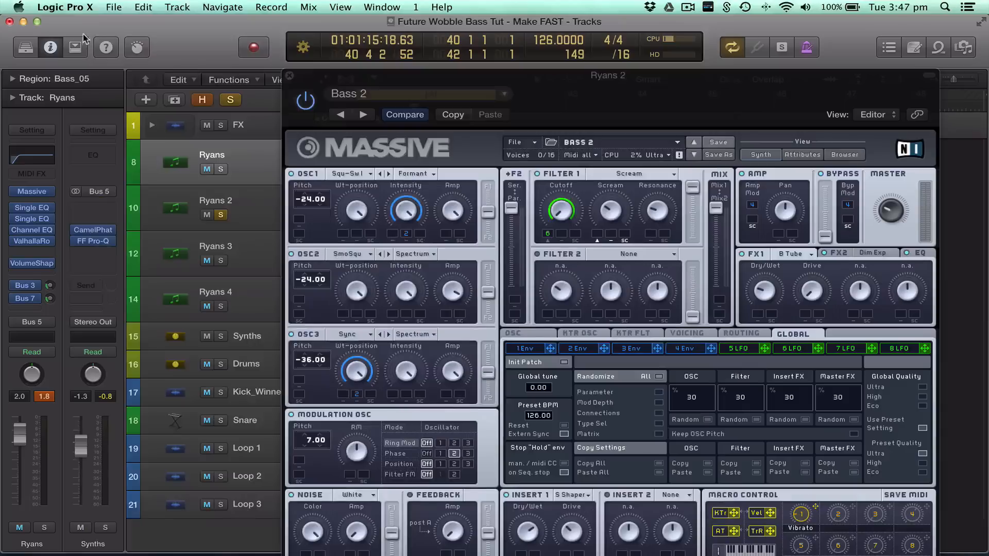
click(80, 33)
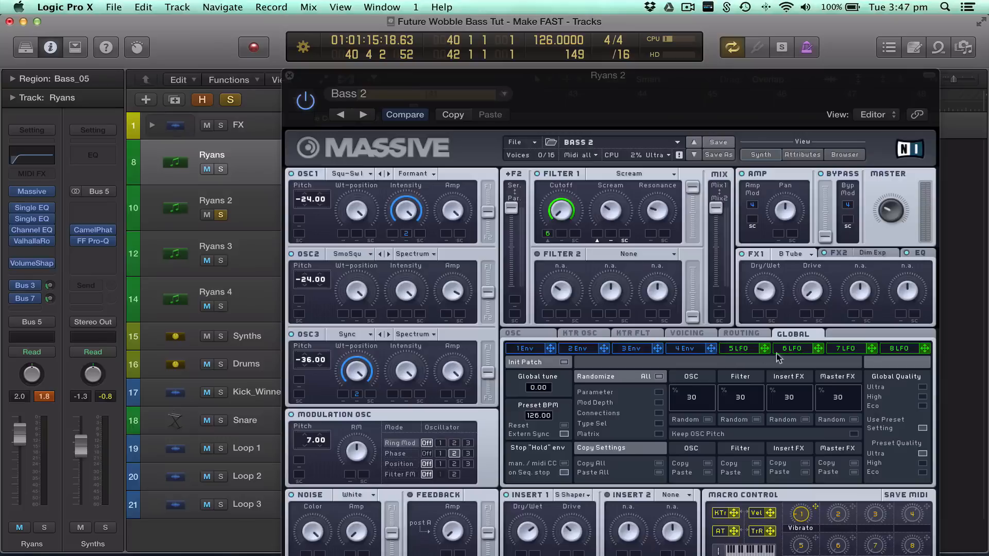
click(792, 350)
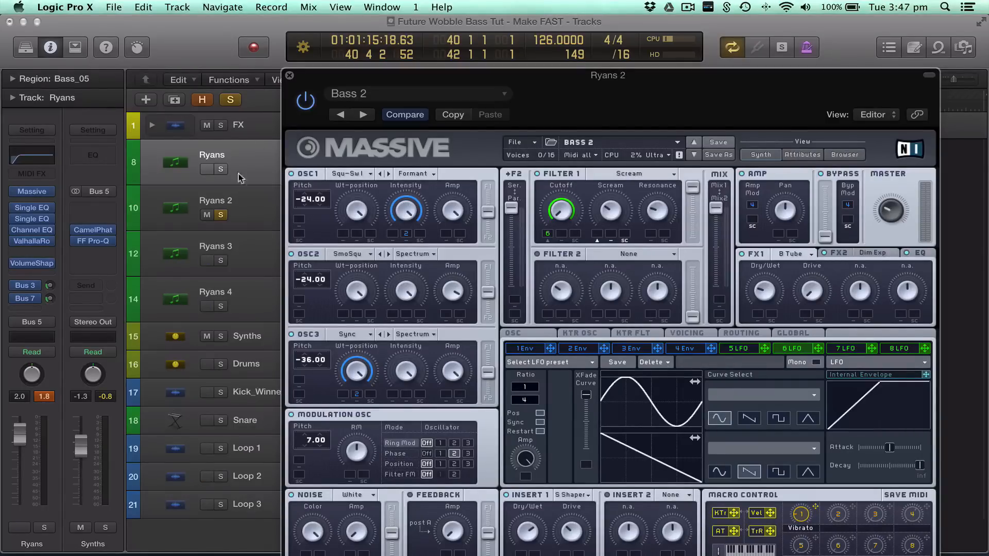
click(247, 212)
click(290, 75)
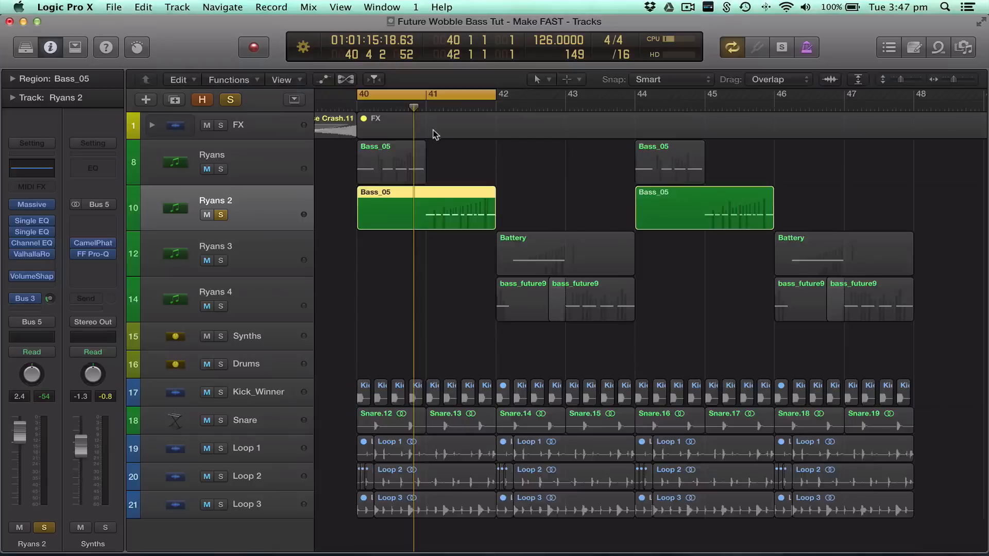
Play soloed bass track 10 and examine the notes of its first Bass_05 region in the Piano Roll.
key(space)
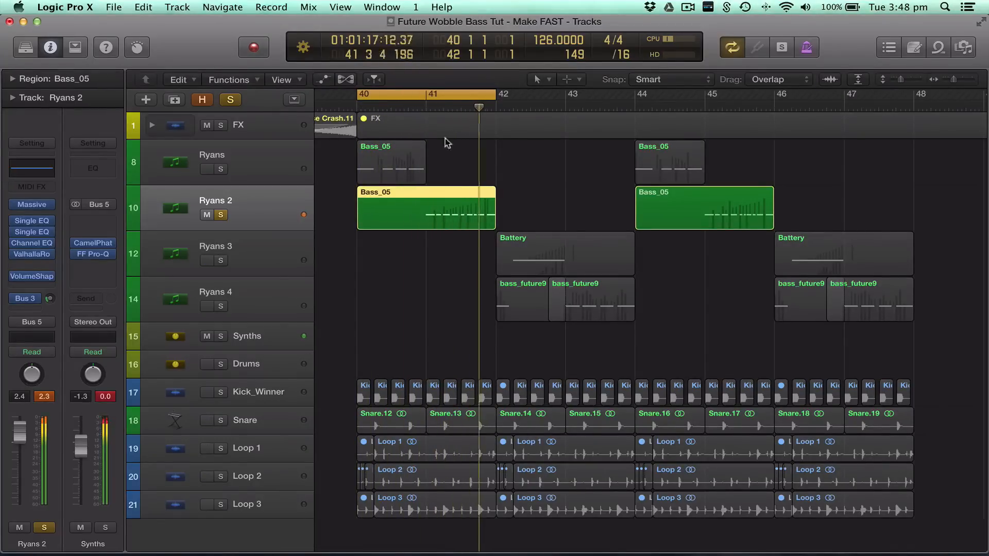
click(442, 253)
double_click(437, 220)
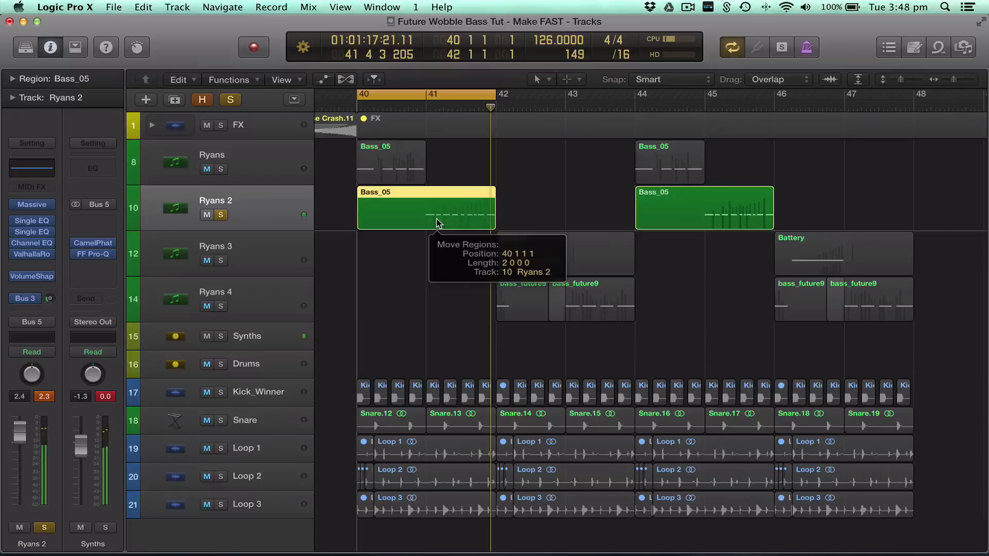
scroll(443, 406, left, 5)
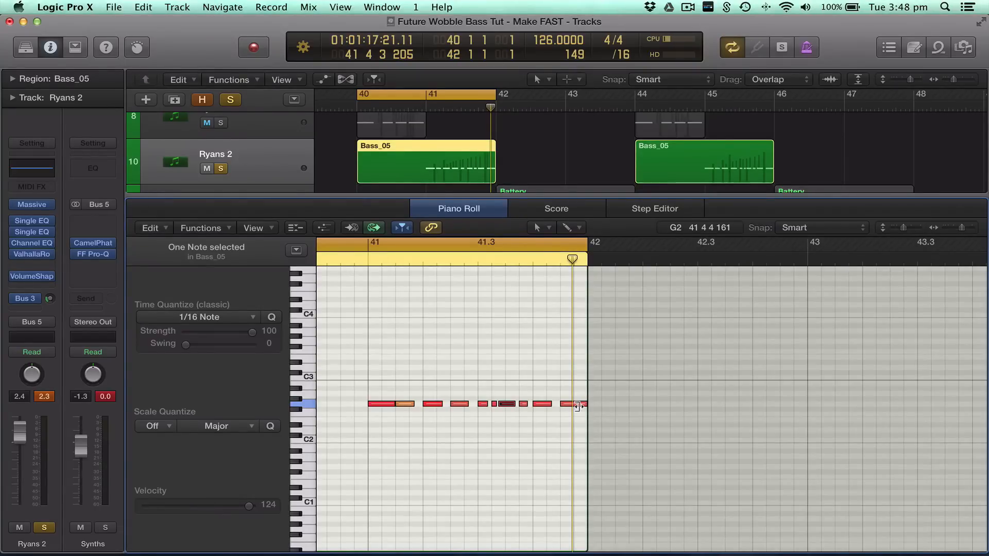
key(p)
Compare the channel strips of bass tracks 8 and 10, and turn off the solo on track 10.
click(245, 174)
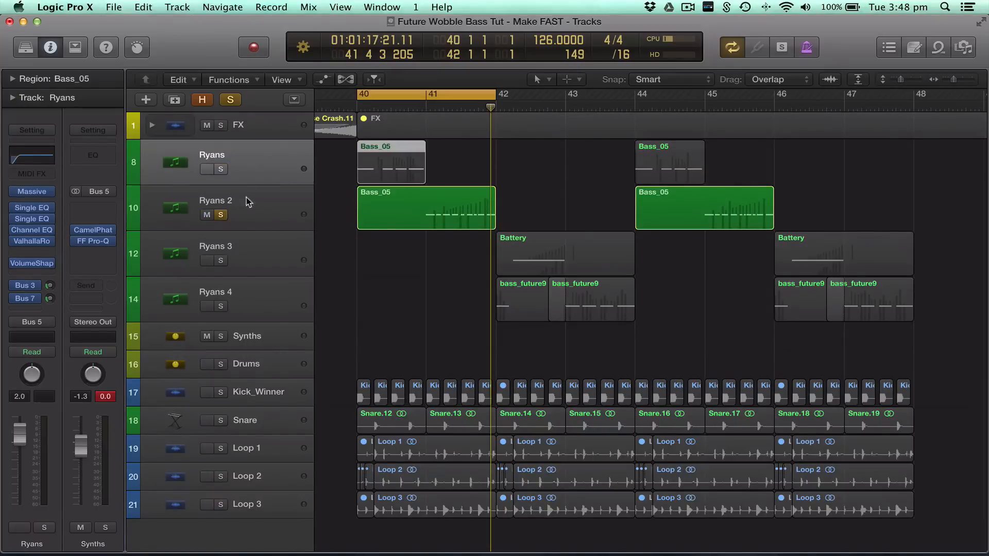
click(249, 202)
click(247, 175)
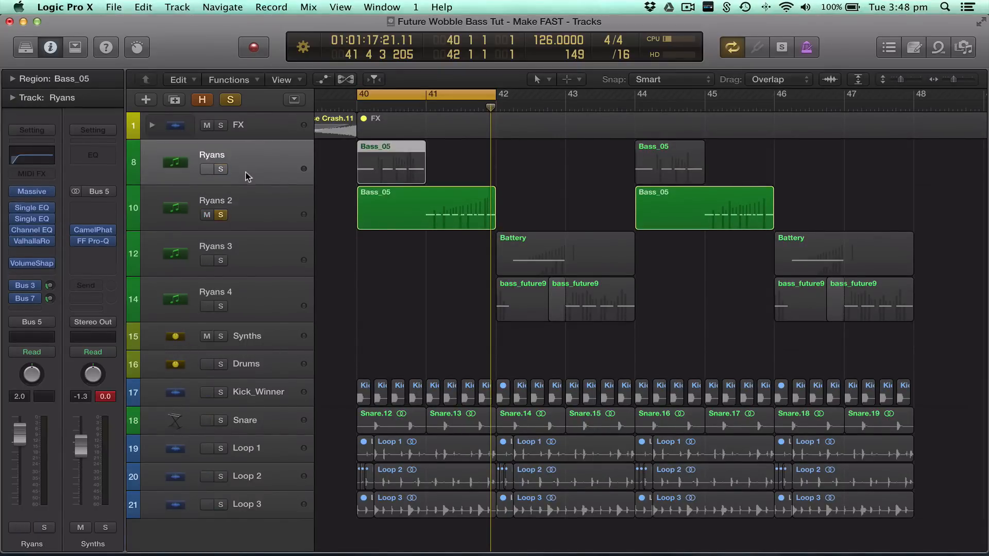
click(238, 216)
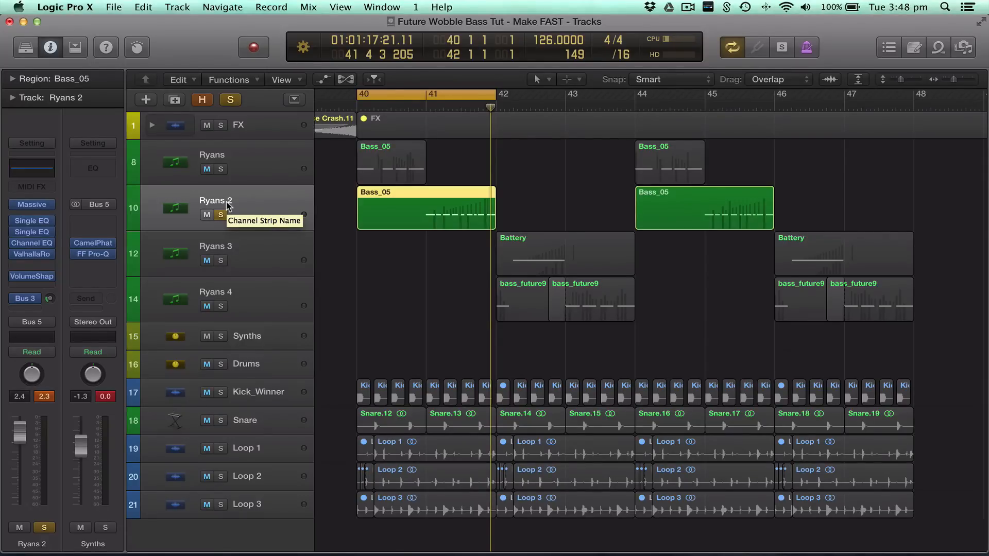
click(254, 162)
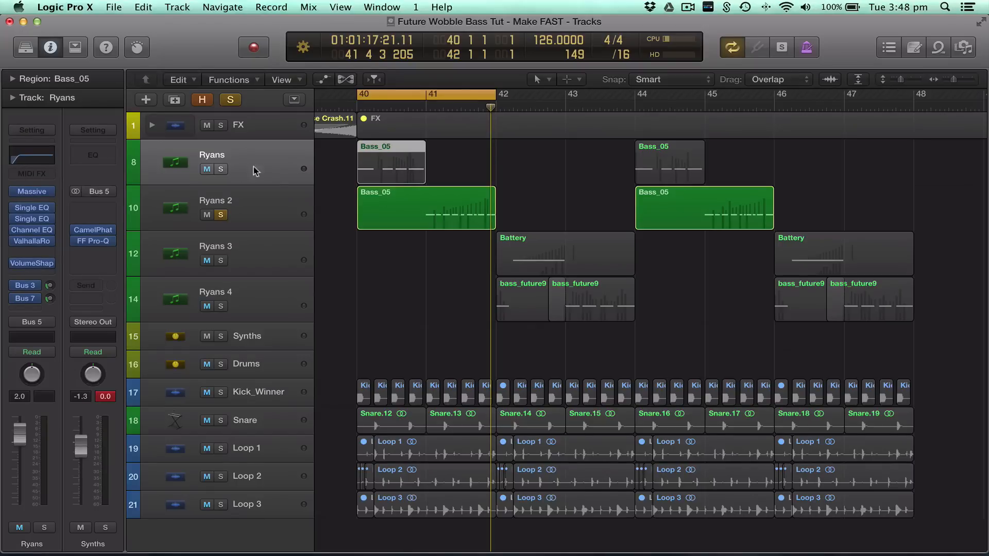
click(221, 215)
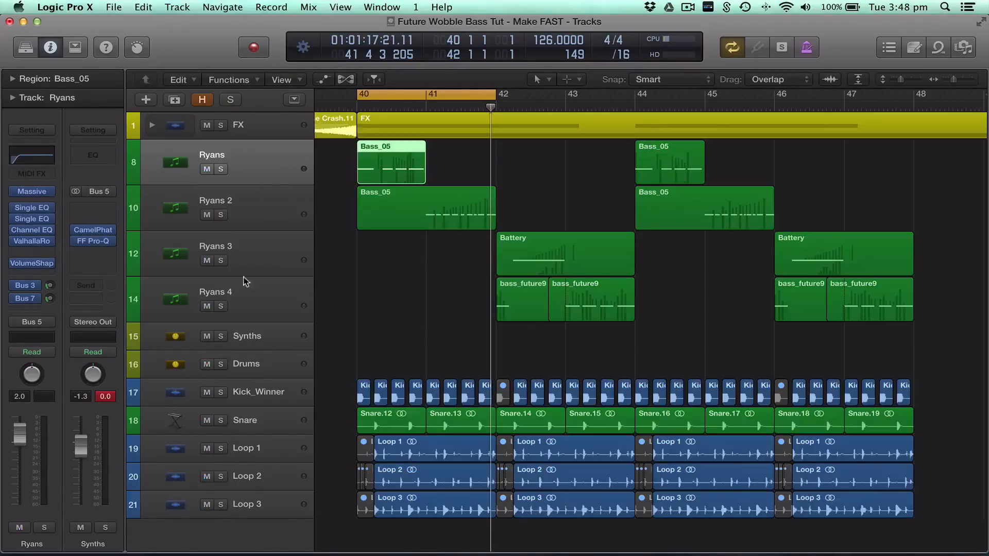
Select bass track 12 and move the cycle range to bars 42 to 44.
click(250, 288)
click(253, 258)
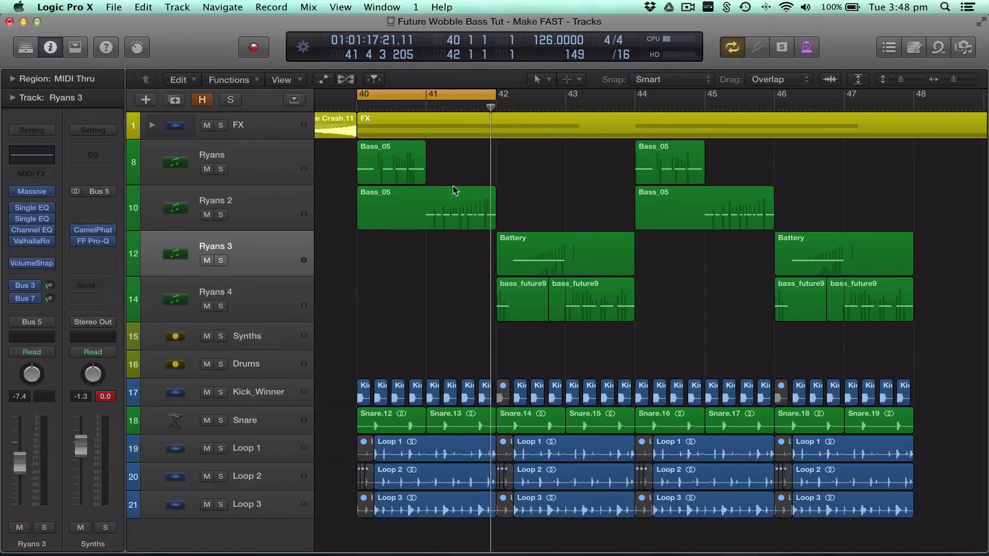
drag(445, 109, 581, 97)
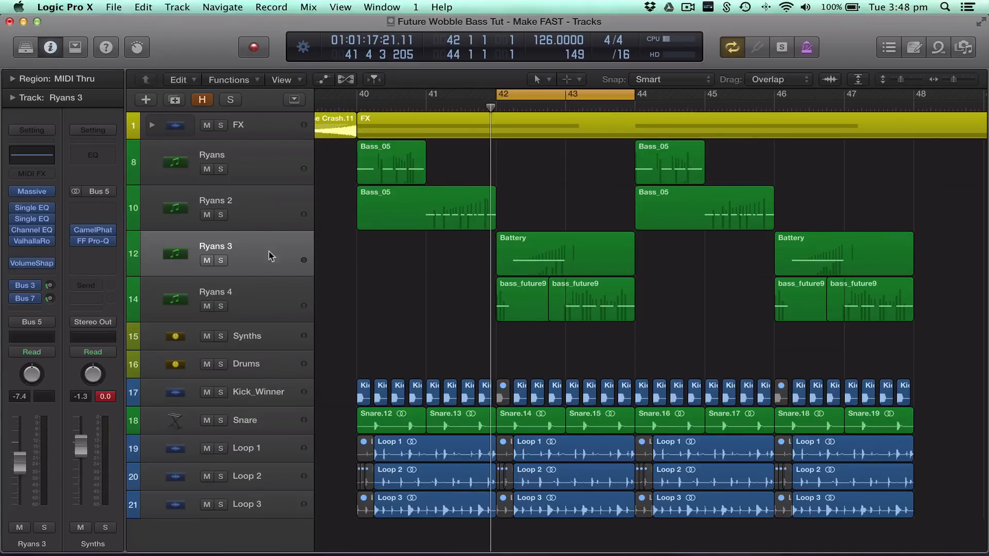
Compare the channel strips of bass tracks 12 and 14, and play track 14 soloed over the cycle range.
click(273, 303)
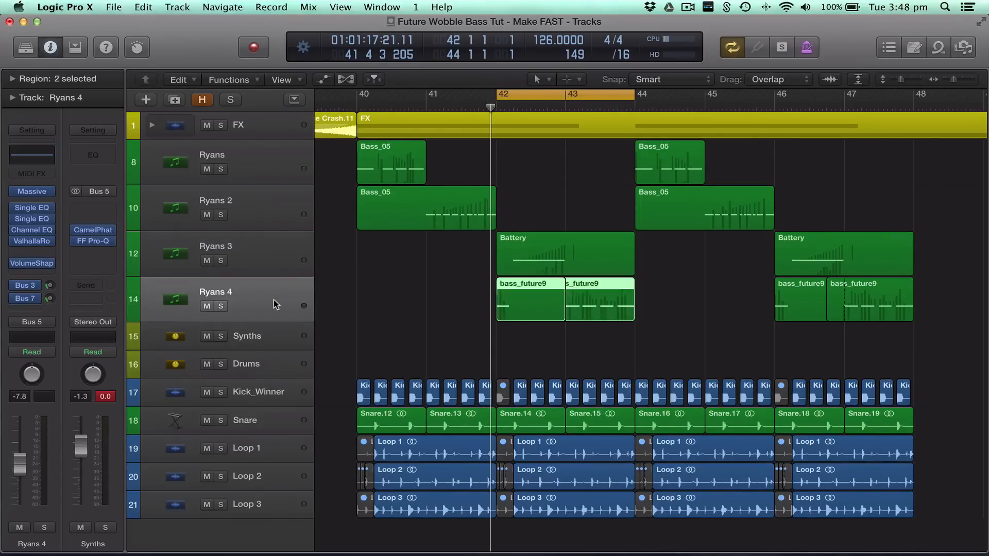
click(273, 272)
click(273, 289)
click(272, 258)
click(271, 292)
click(225, 305)
key(space)
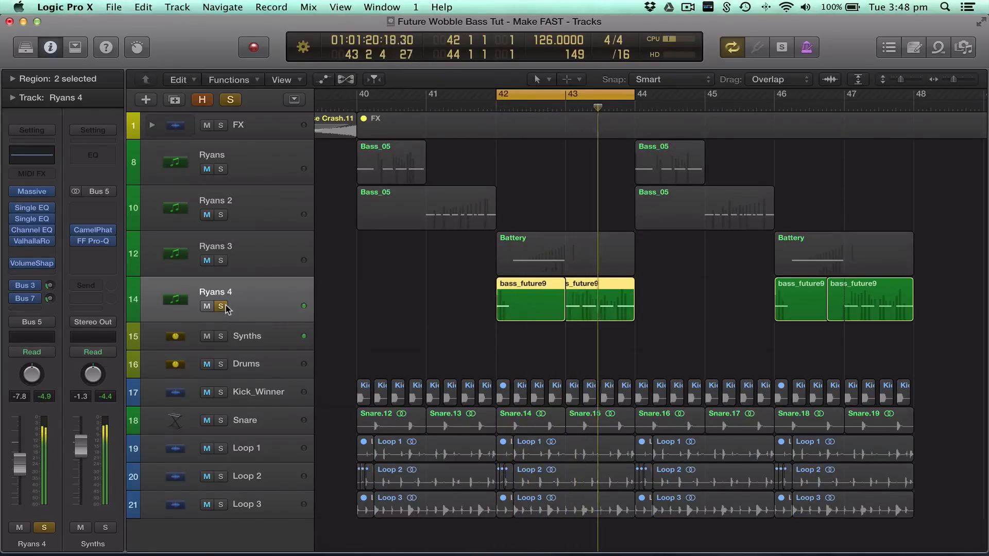
Switch the solo from bass track 14 to bass track 12 and select track 12 to audition it.
click(224, 260)
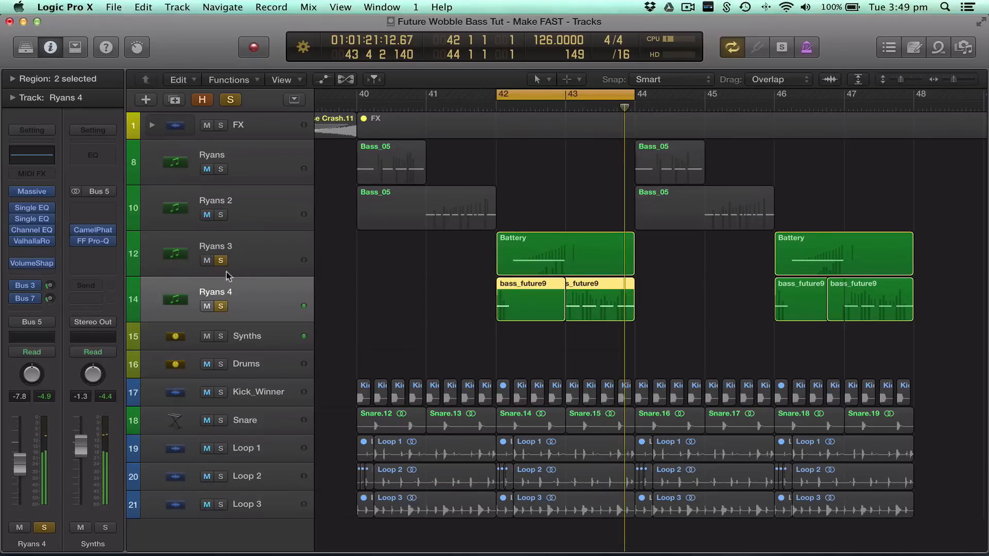
click(222, 306)
click(272, 259)
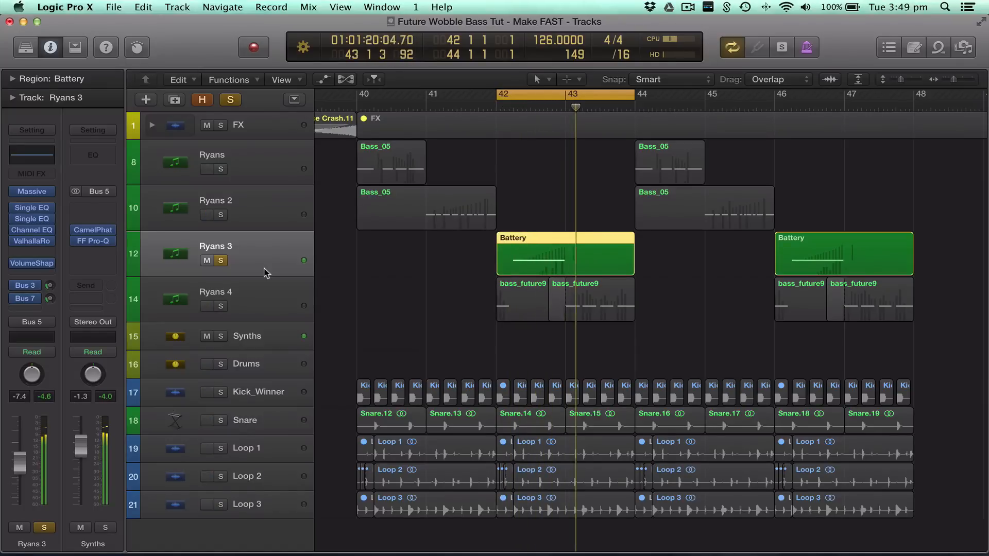
Examine envelope 2, LFO 5, FX2 and EQ in track 12's Massive patch, Bass 3.
click(34, 193)
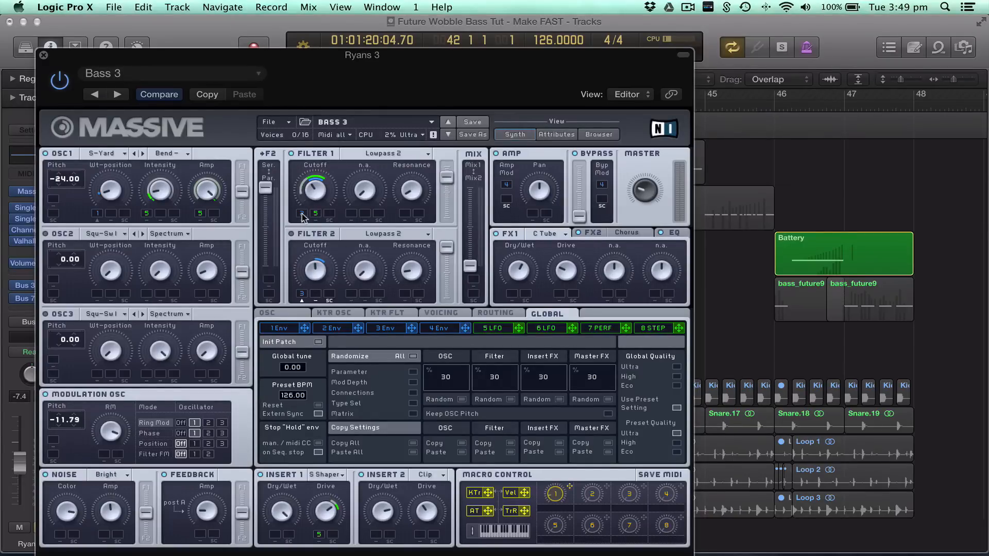
click(333, 328)
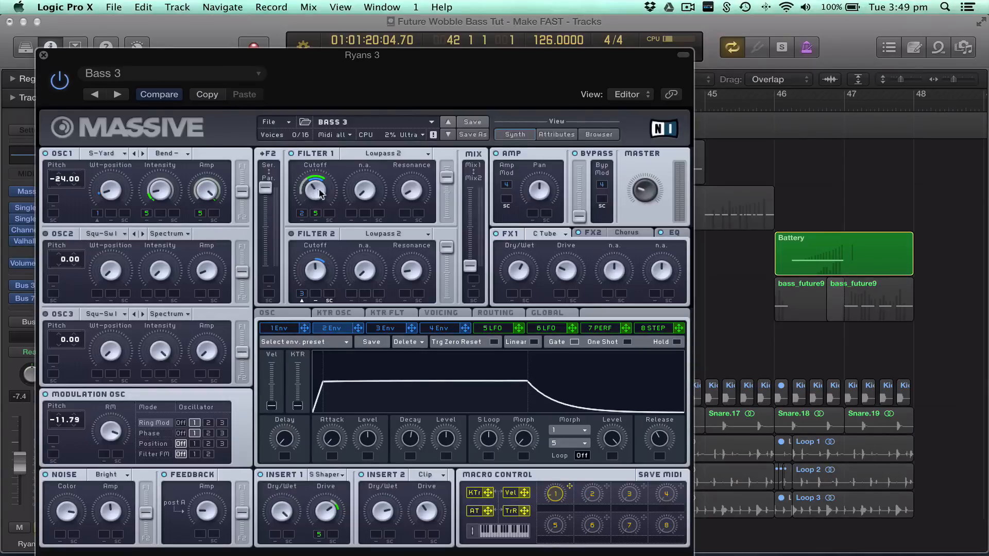
click(492, 330)
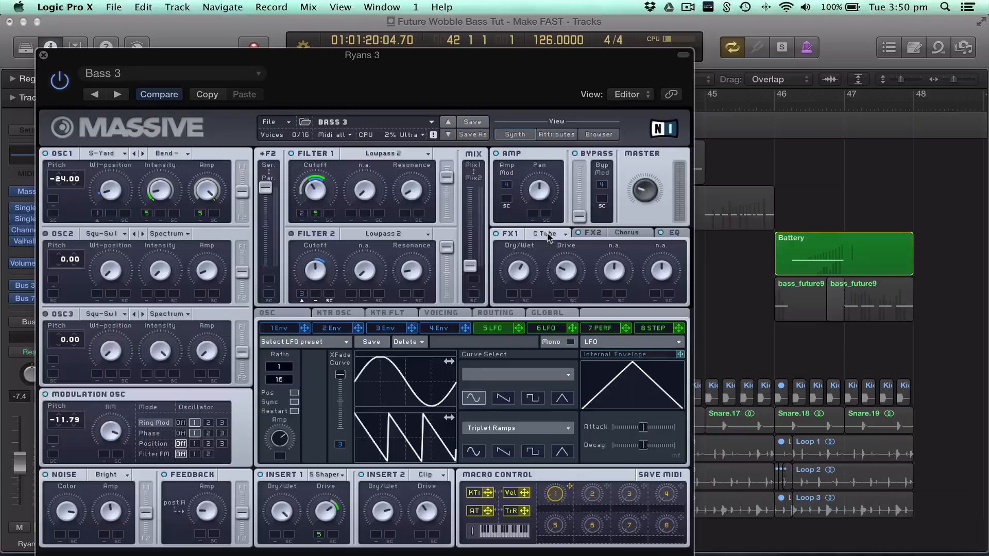
click(625, 231)
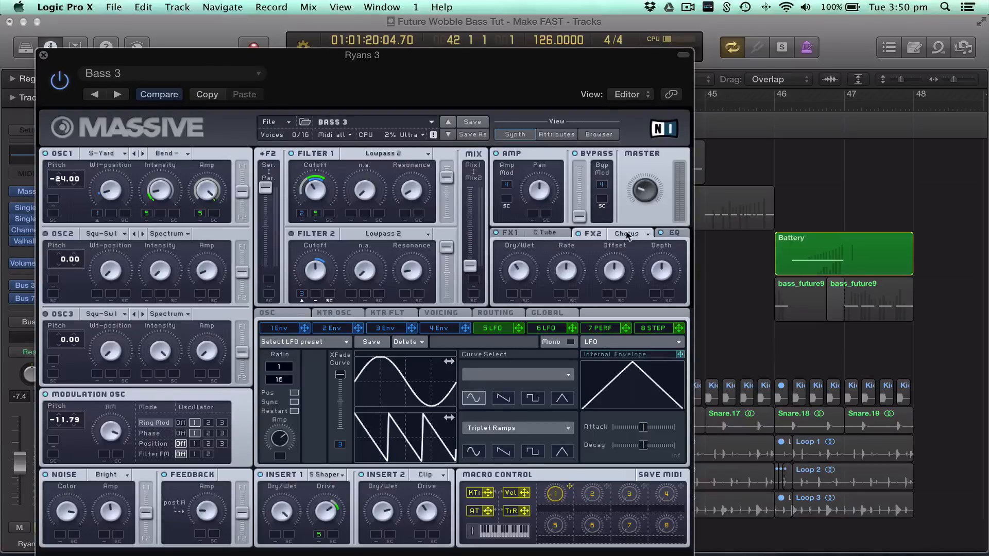
click(675, 234)
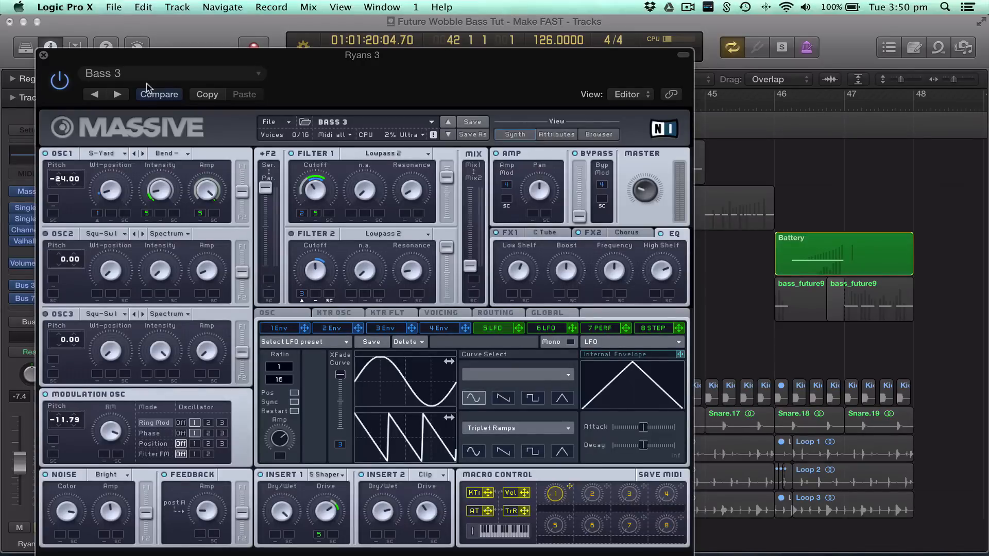
Review the oscillator and modulation oscillator settings of the Bass 3 patch, and close Massive.
drag(144, 64, 233, 65)
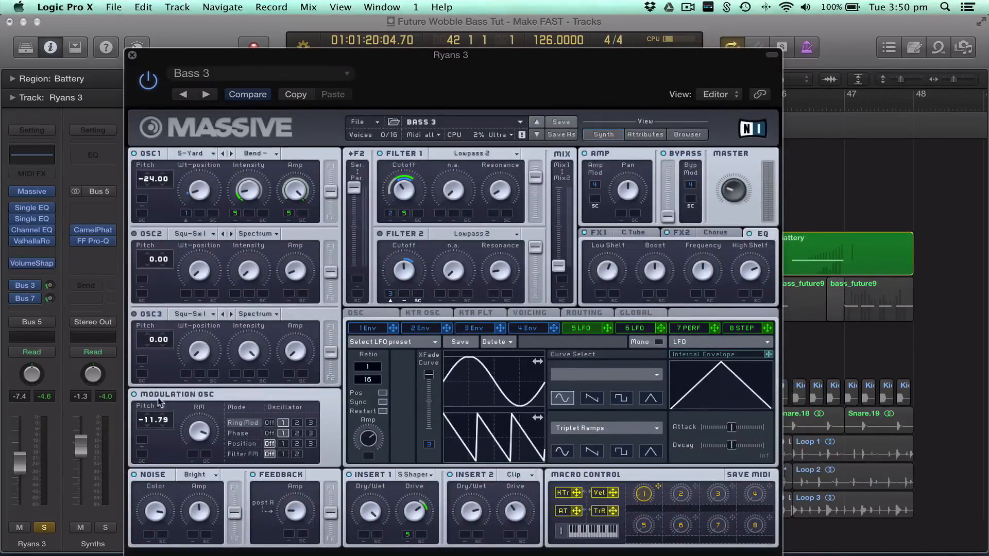
drag(223, 58, 333, 54)
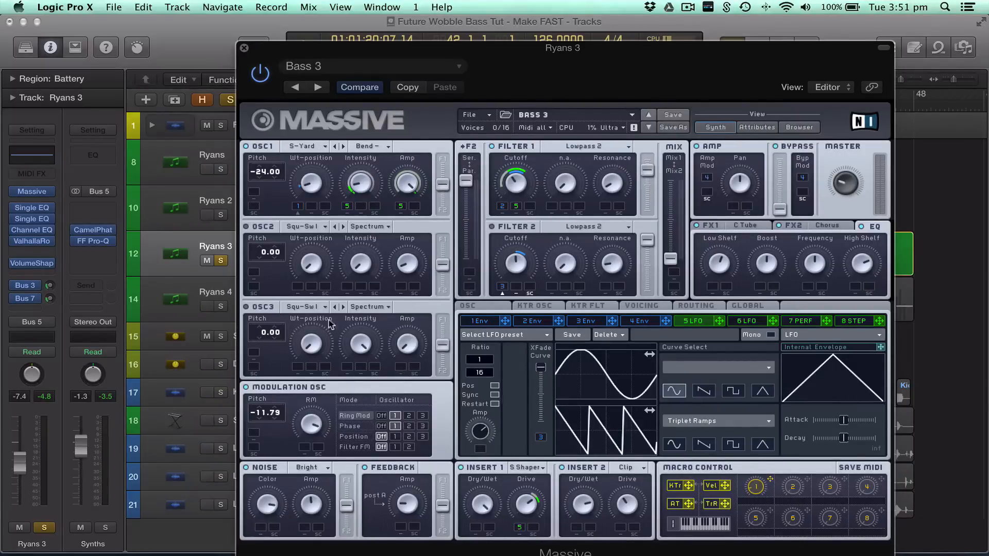
drag(297, 58, 184, 41)
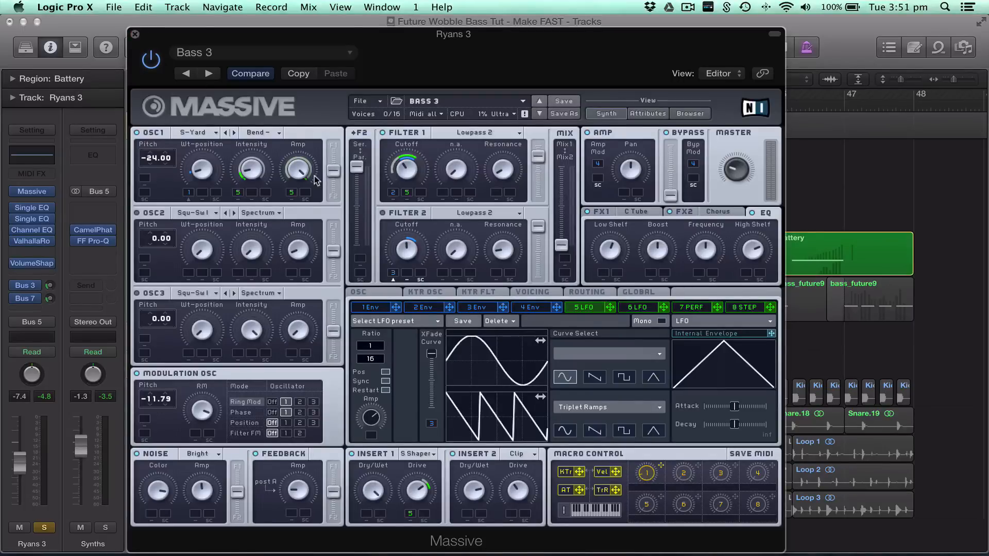
click(135, 36)
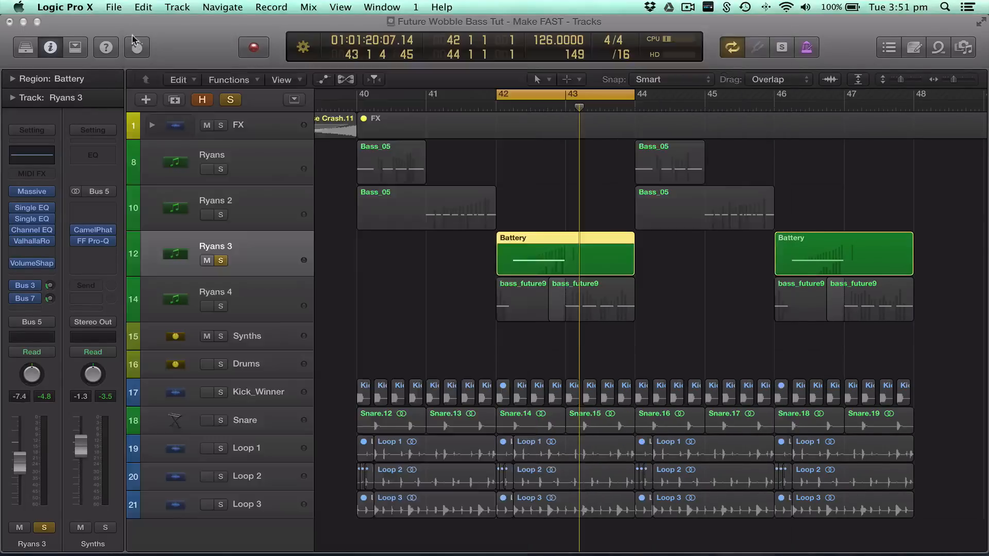
Switch the solo from bass track 12 to bass track 14 and select track 14.
click(260, 311)
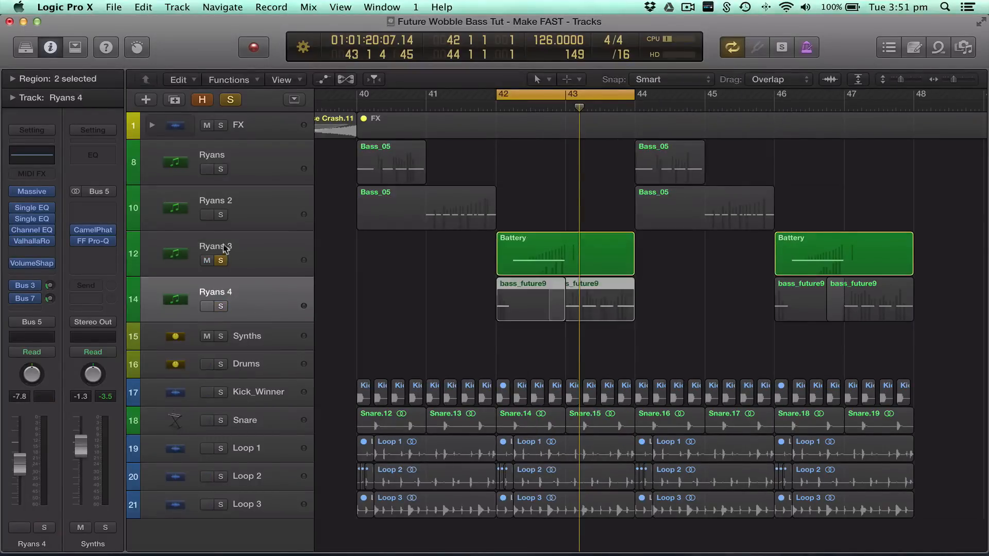
click(222, 306)
click(225, 270)
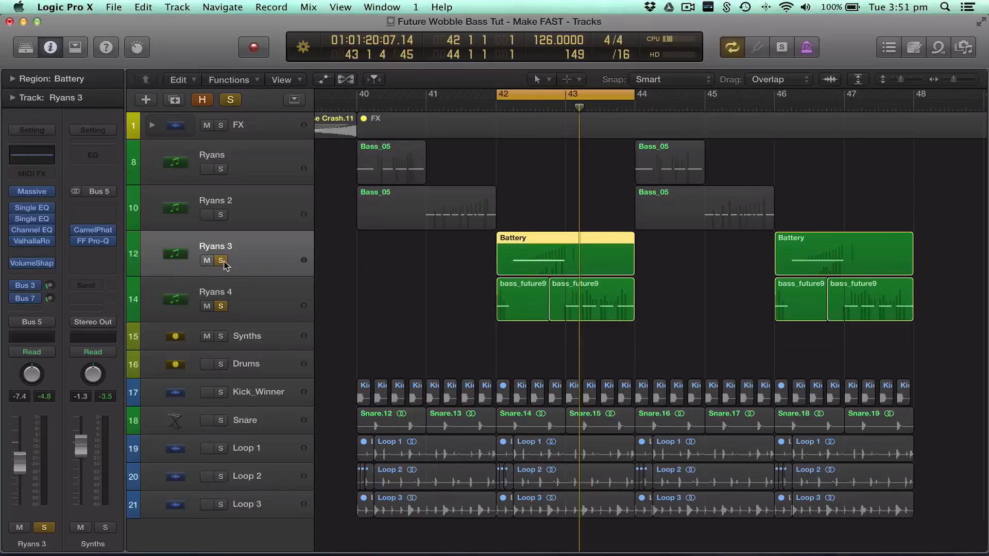
click(222, 261)
click(245, 292)
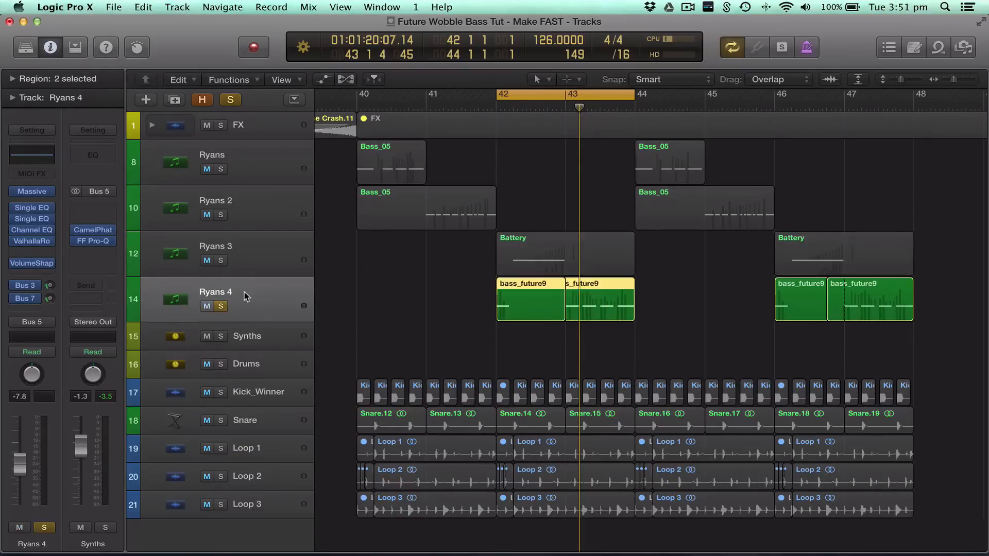
Review LFO 5 in track 14's Massive patch, Bass 4, and close Massive.
click(33, 192)
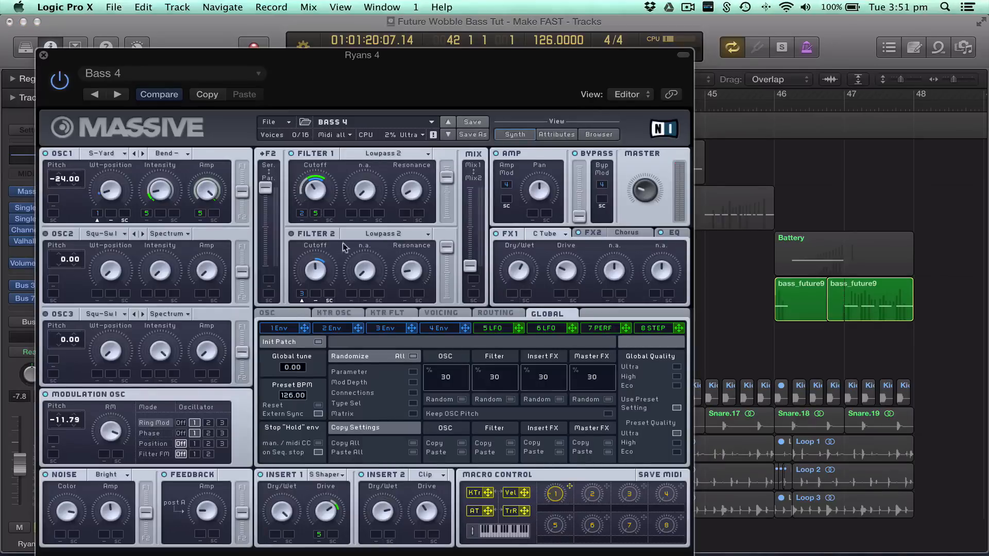
click(492, 329)
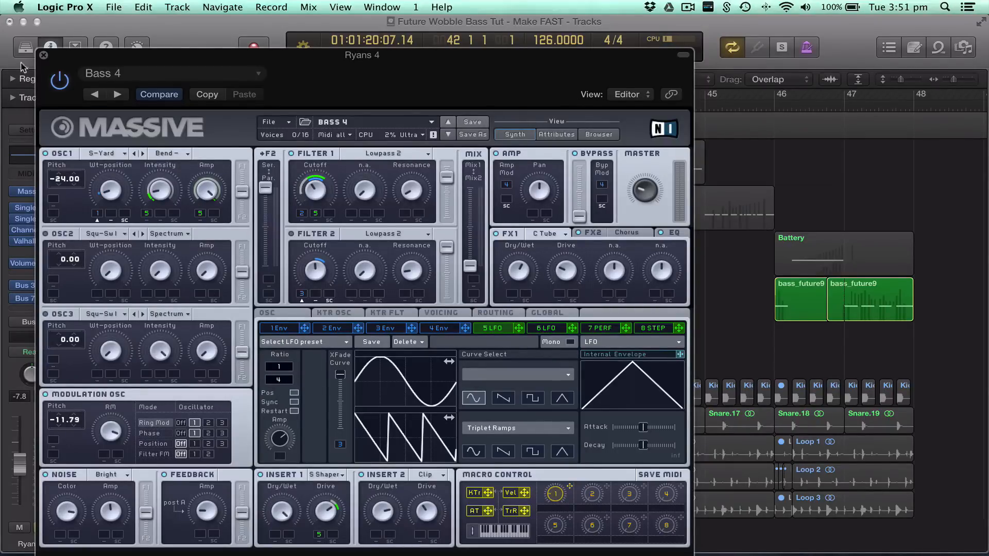
click(44, 55)
Look through the channel strips of bass tracks 12, 10 and 8, and clear the solo on track 14.
click(250, 269)
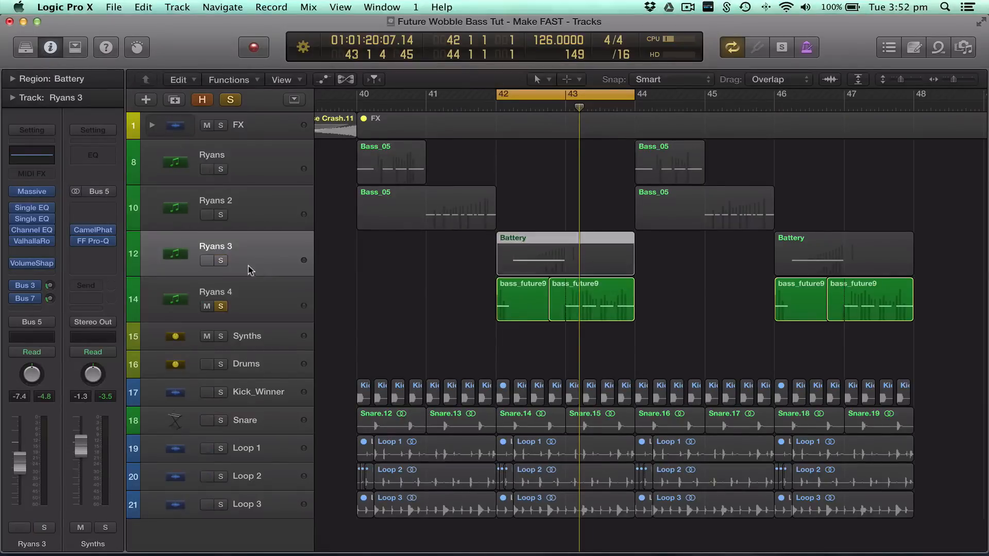
click(248, 220)
click(248, 170)
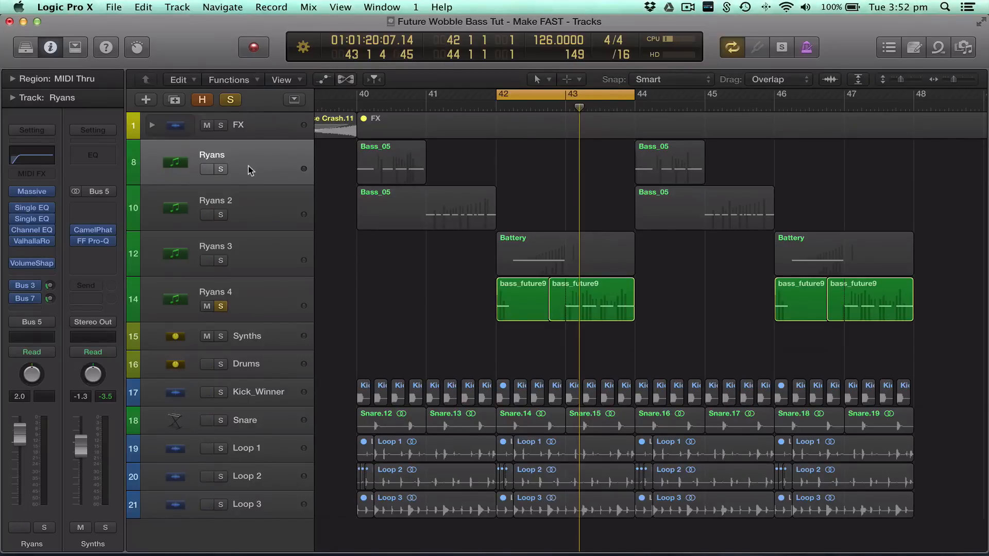
click(222, 306)
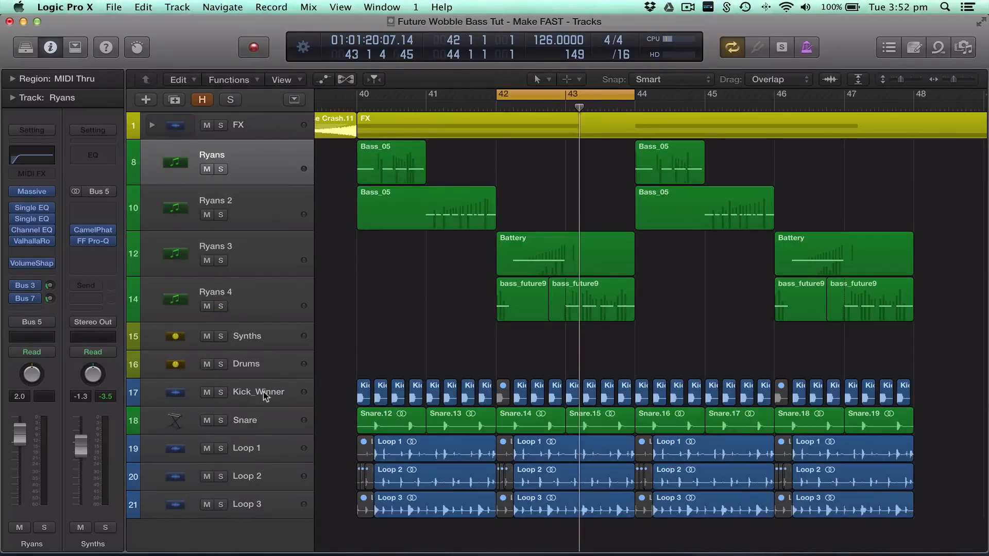
Solo Kick_Winner, Snare, Loop 1, Loop 2 and Loop 3, play the drums over the cycle range, and clear all solos.
click(221, 392)
click(224, 431)
click(221, 448)
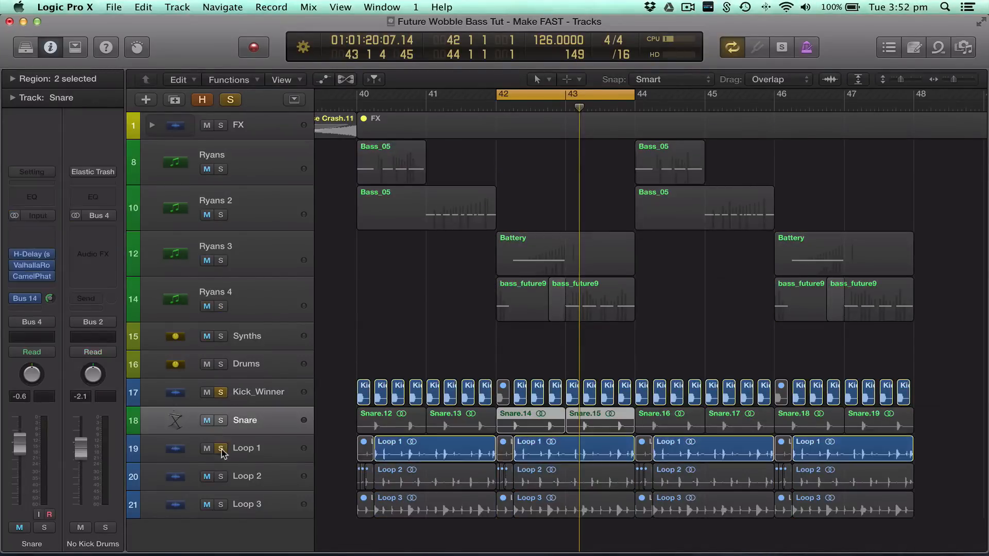
click(221, 420)
click(220, 476)
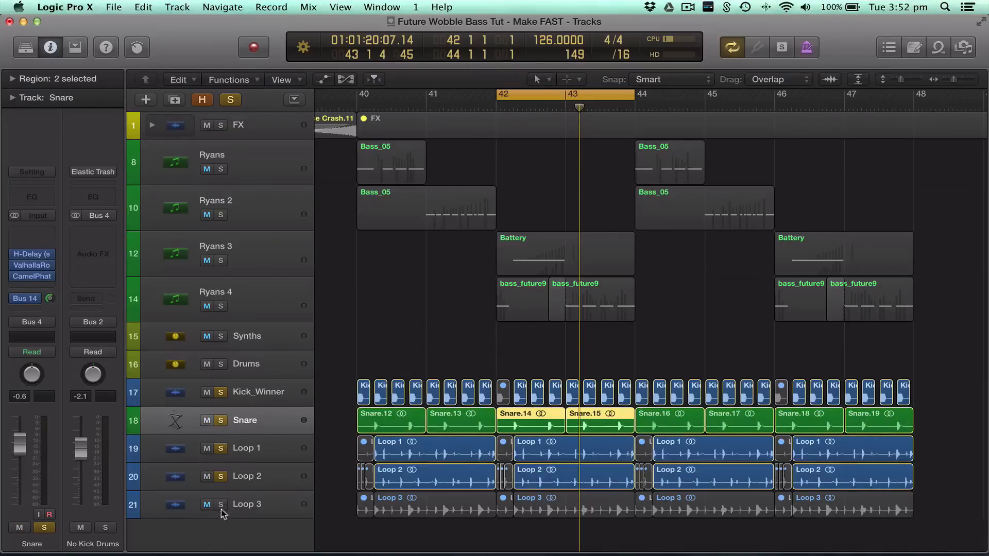
click(221, 504)
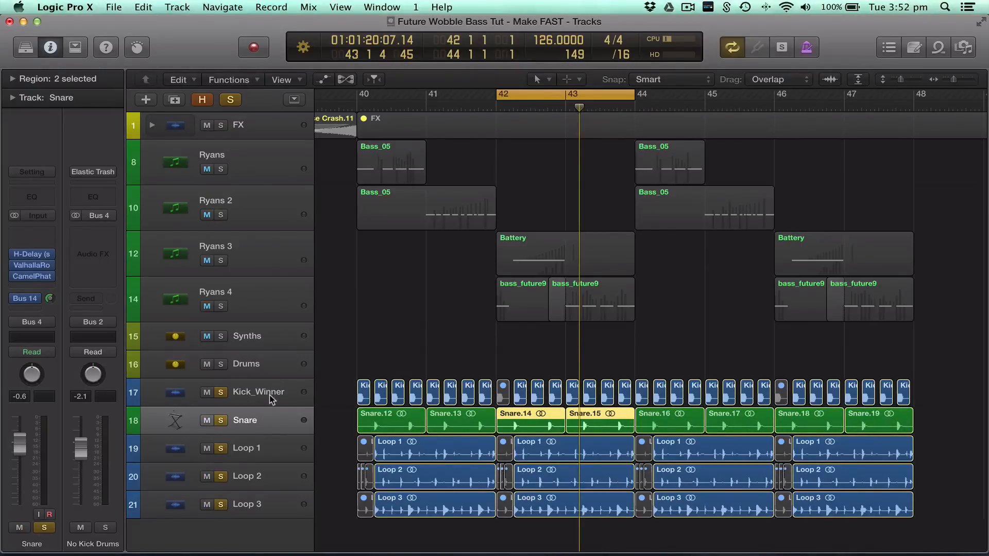
key(space)
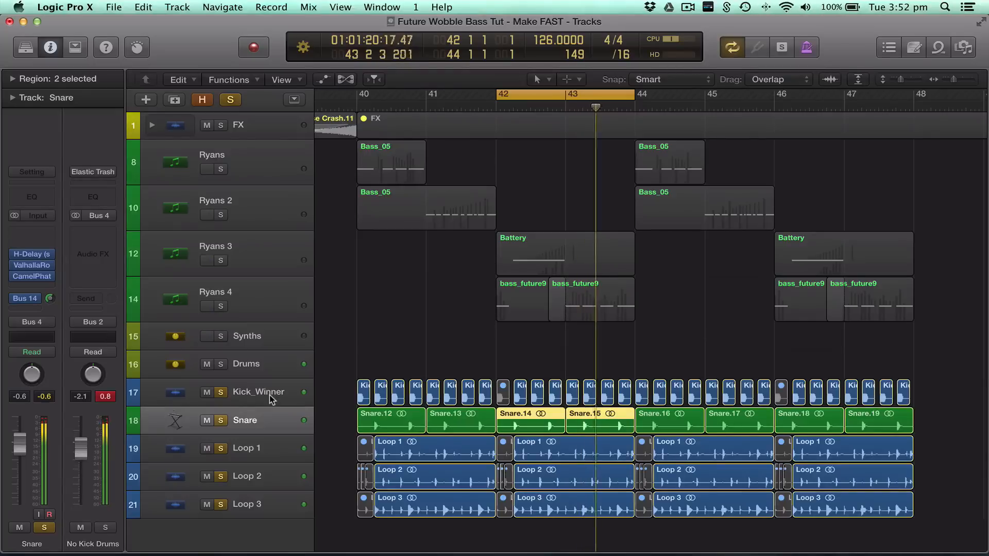
alt+click(222, 393)
Join the two bass_future9 regions within bars 42–43 on track 14 into one region.
click(396, 327)
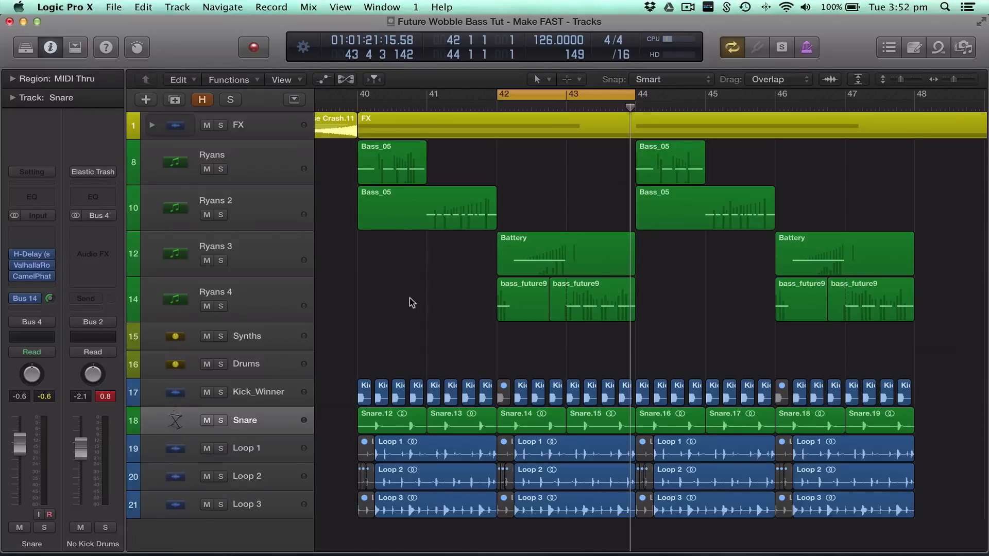
drag(651, 298, 546, 299)
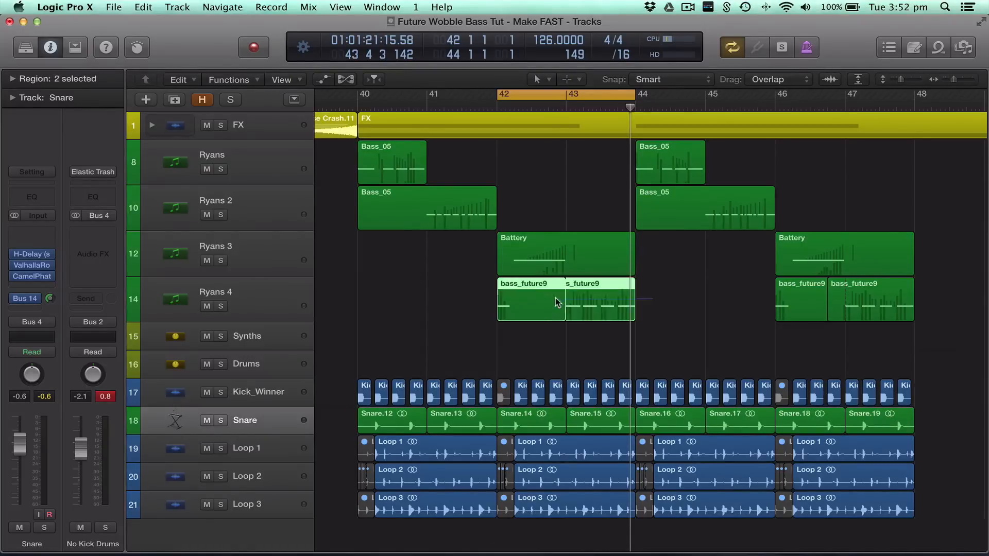
key(super+j)
Solo bass tracks 14 and 12 together and play them over the cycle range.
click(221, 307)
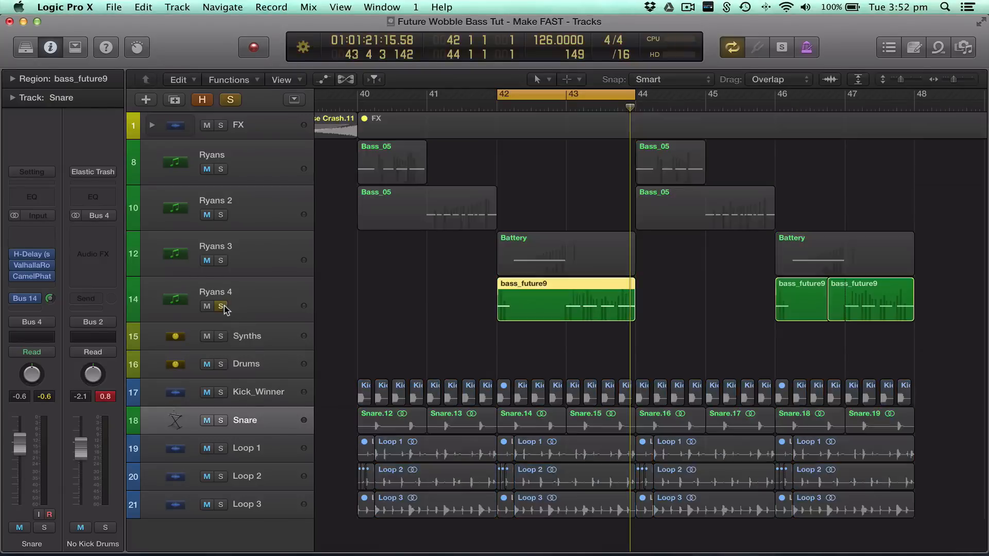
click(332, 295)
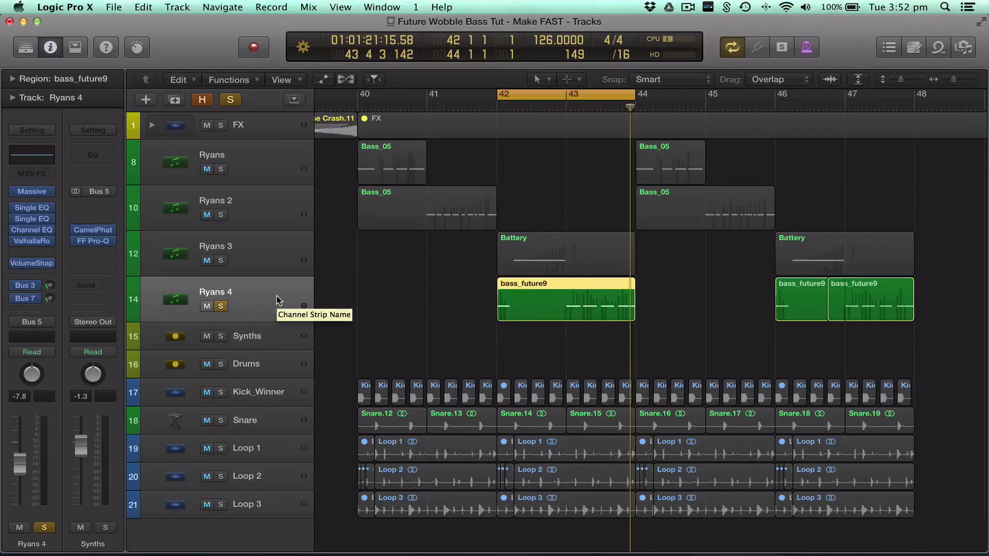
click(227, 264)
key(space)
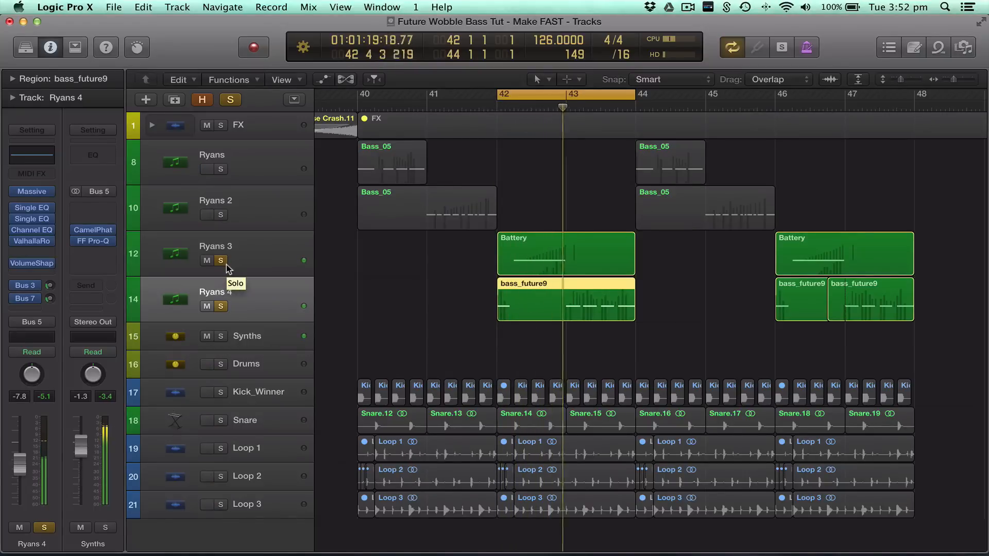
click(406, 293)
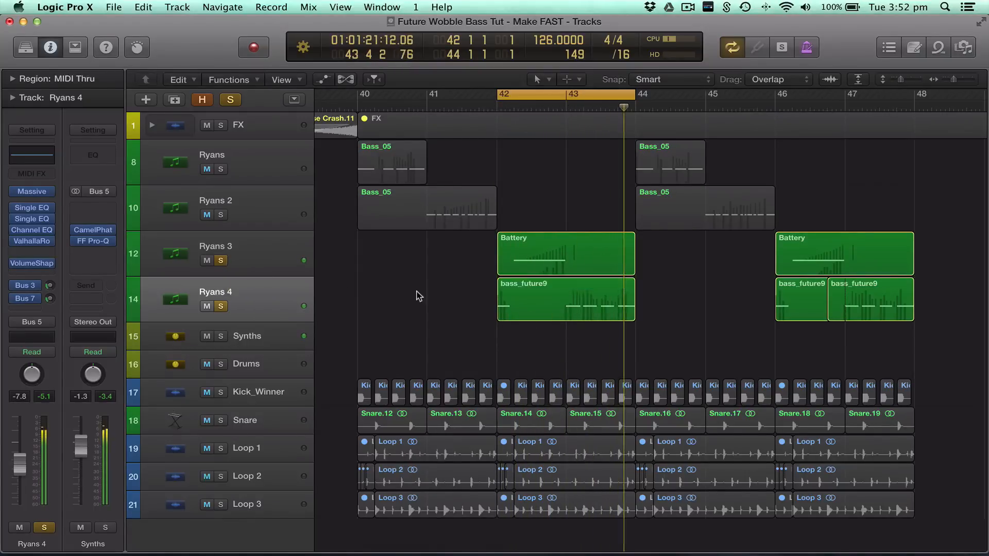
Examine the note and Pitch Bend curve of track 12's Battery region at bar 42 in the Piano Roll, and close the editor.
double_click(582, 253)
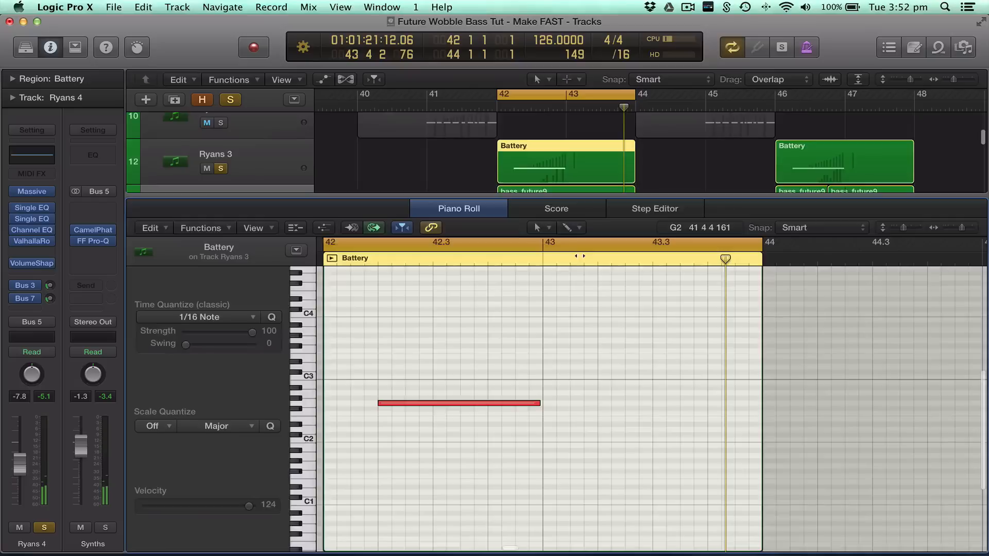
click(317, 228)
click(198, 488)
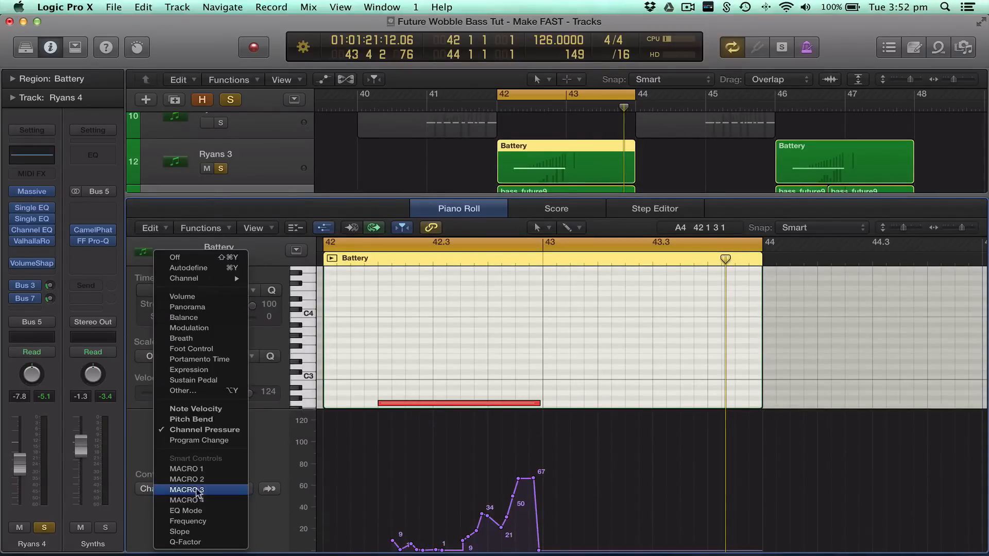
click(190, 419)
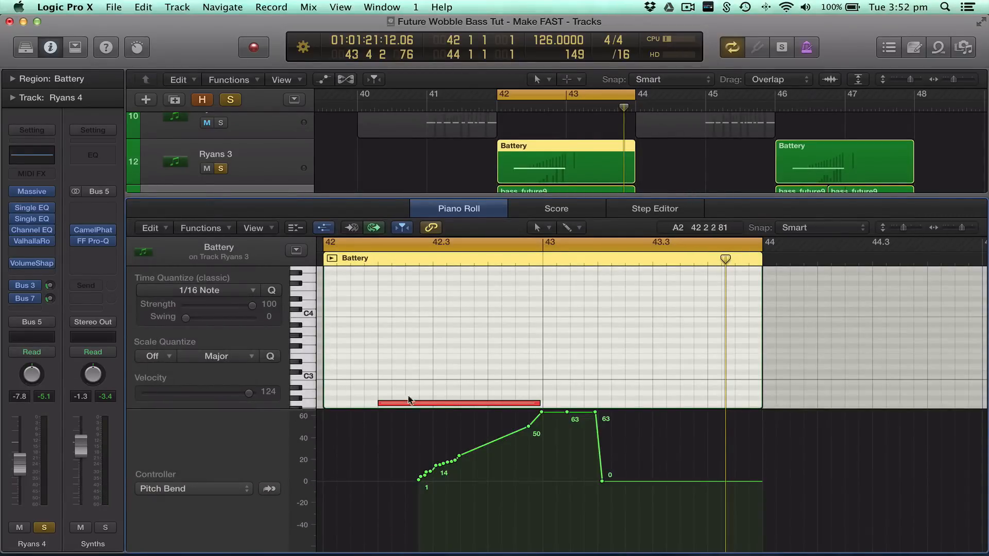
scroll(431, 447, down, 5)
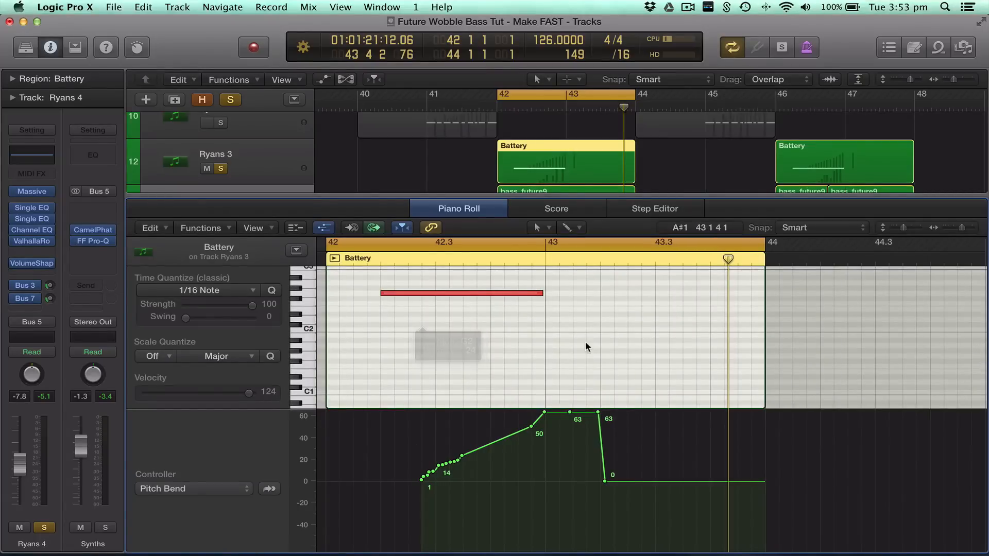
key(e)
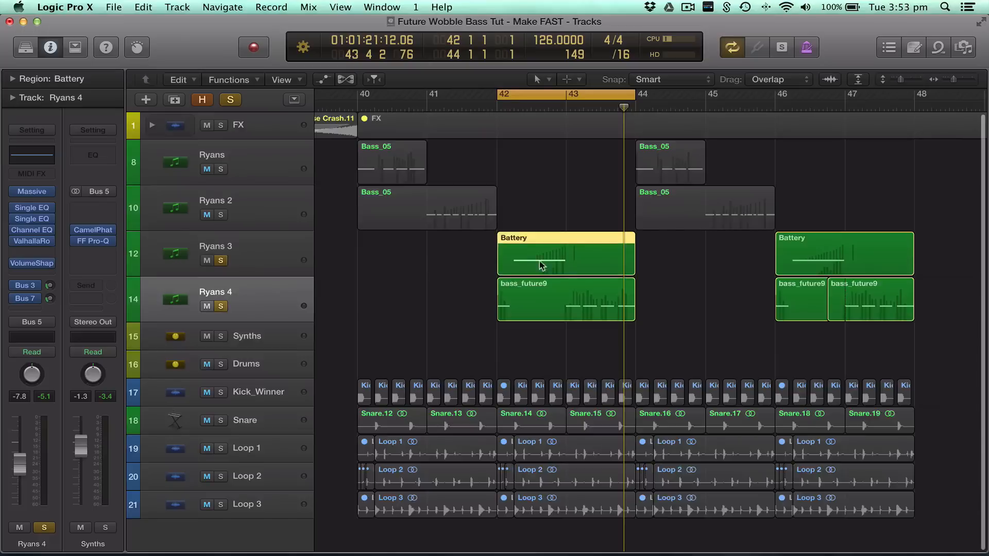
Examine the notes and Pitch Bend curve of track 14's joined bass_future9 region in the Piano Roll, and close the editor.
click(555, 293)
key(e)
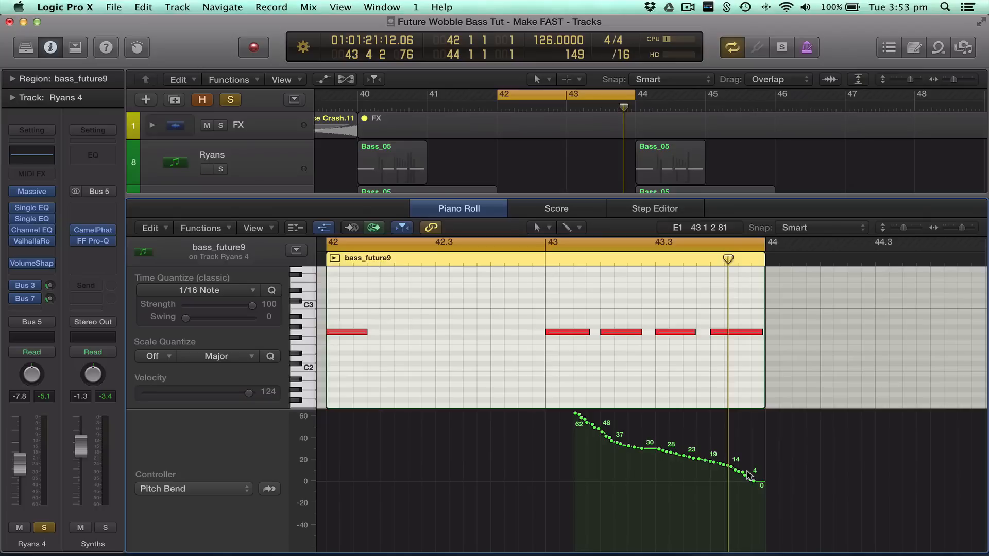
key(e)
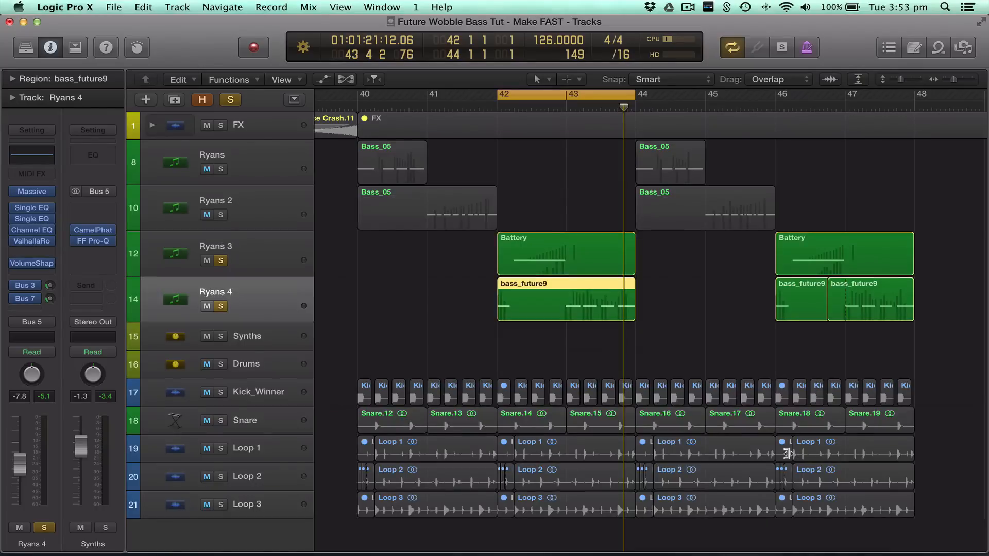
Show the pitchbend range in the oscillator settings of track 12's Massive patch, Bass 3.
click(287, 252)
click(36, 193)
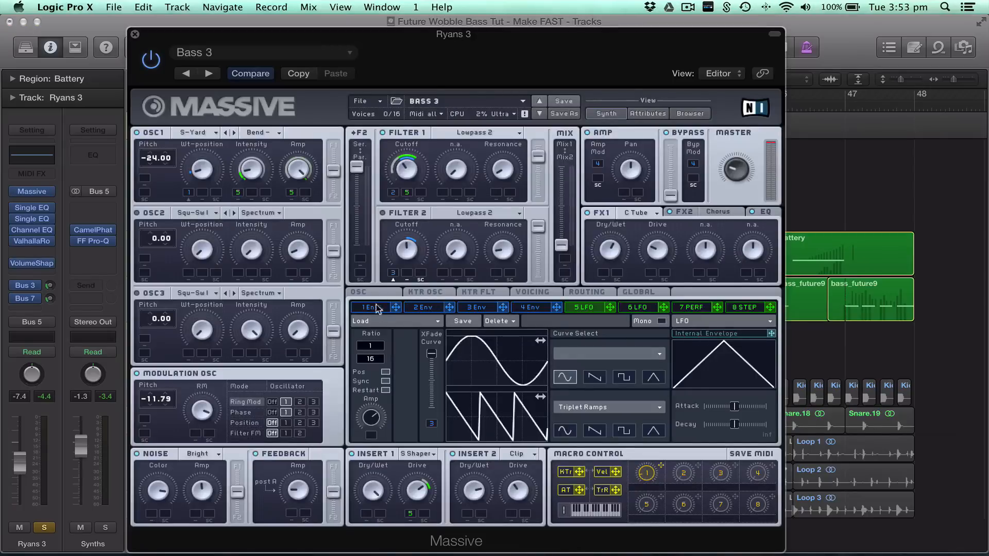
click(378, 292)
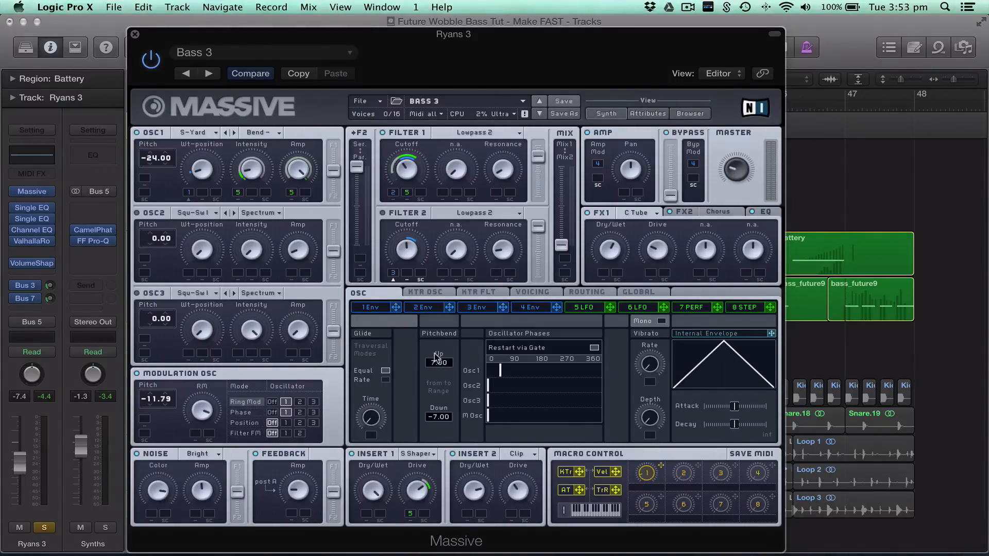
Try an upward pitchbend range of 24.00 in the Bass 3 patch, restore it to 7.00, and close Massive.
drag(436, 365, 436, 255)
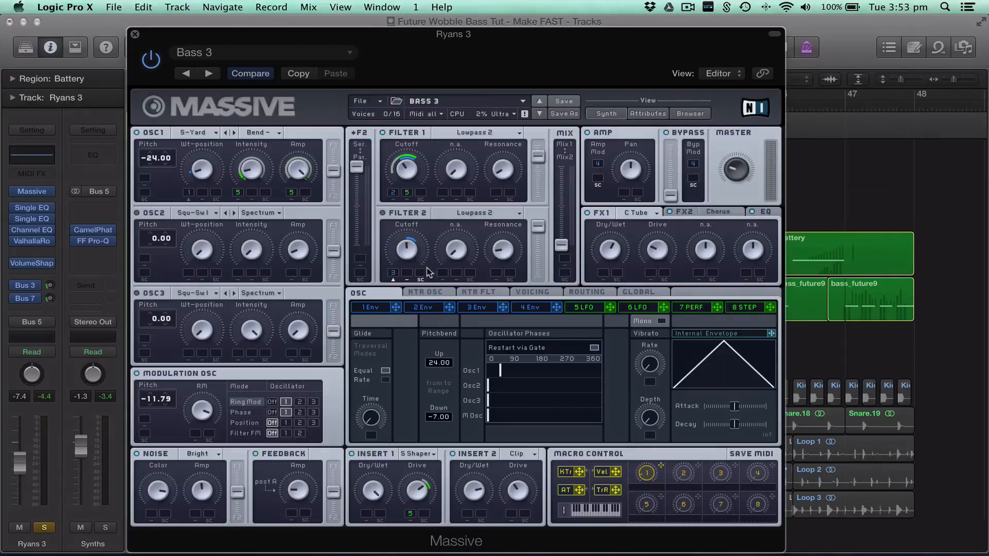
drag(436, 349, 438, 365)
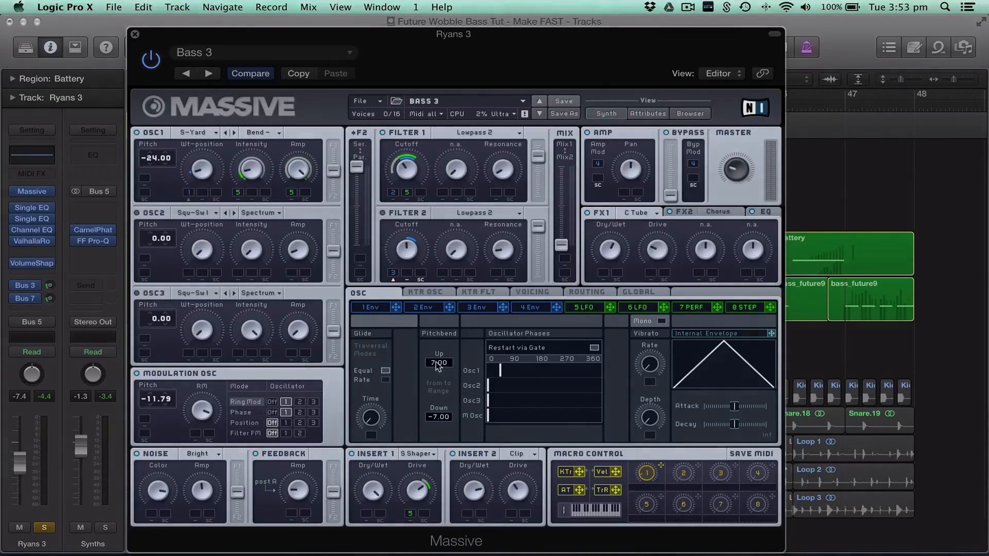
click(135, 34)
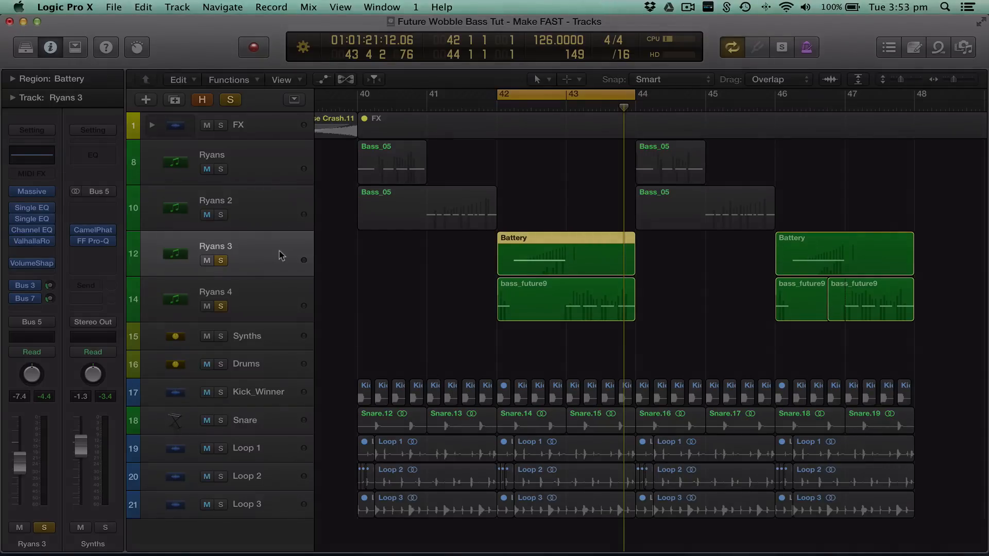
Select bass track 14 and clear the solos on tracks 14 and 12.
click(258, 289)
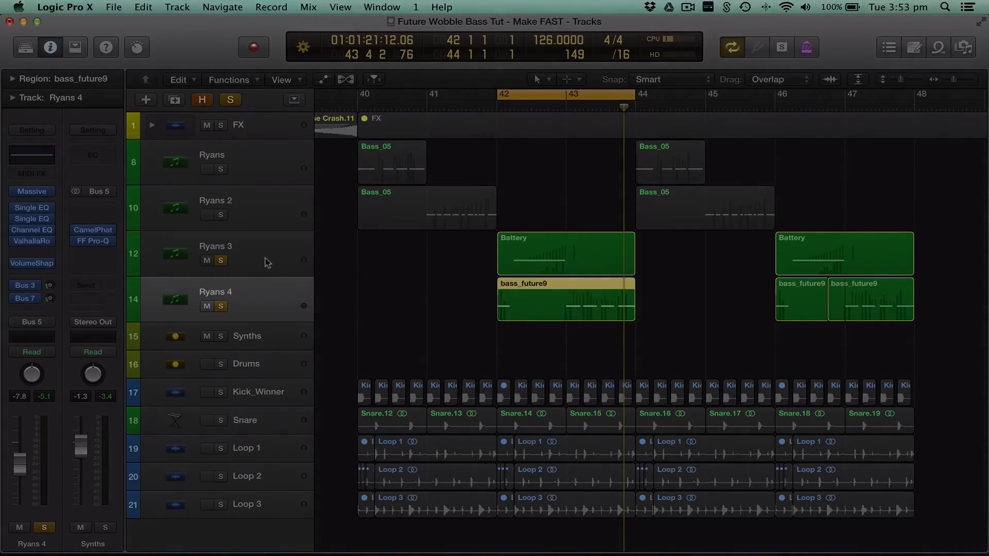
click(222, 306)
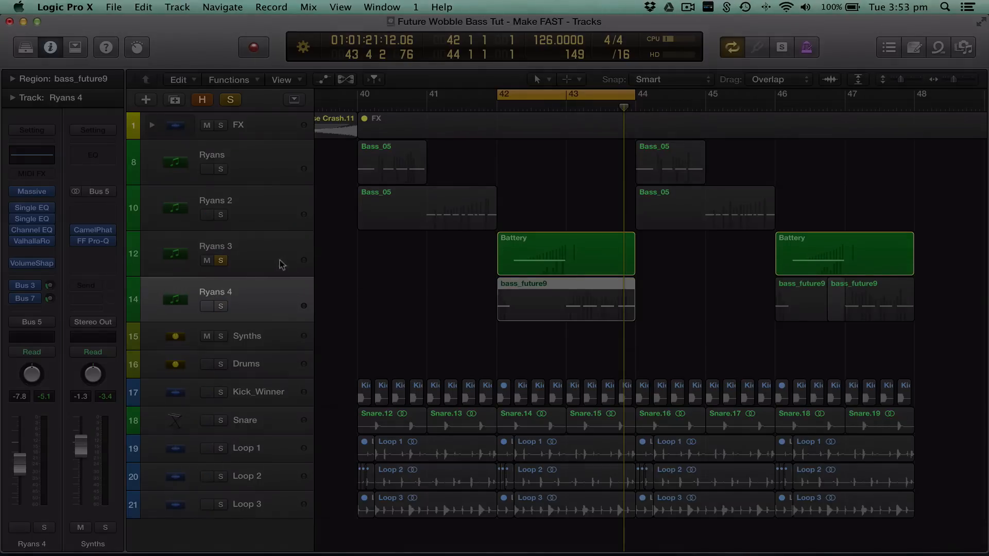
click(220, 261)
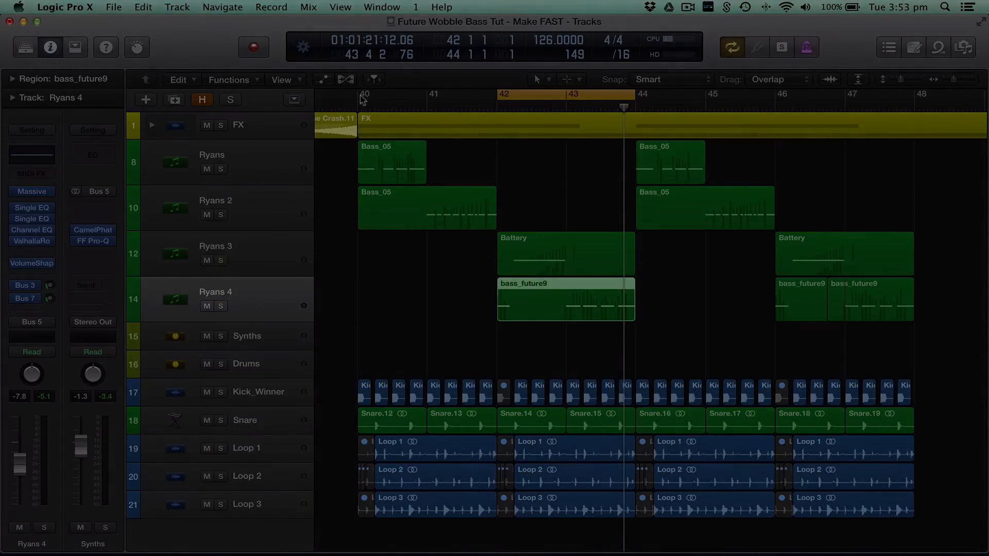
Set the cycle range to bars 40 to 48 and open track 14's Massive patch, Bass 4.
drag(364, 100, 925, 144)
key(z)
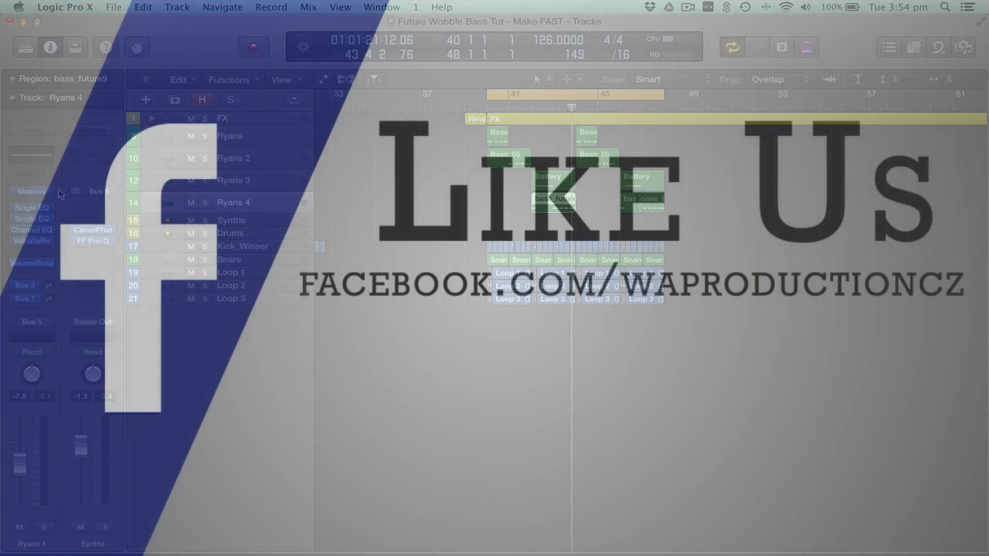
mouse_move(39, 194)
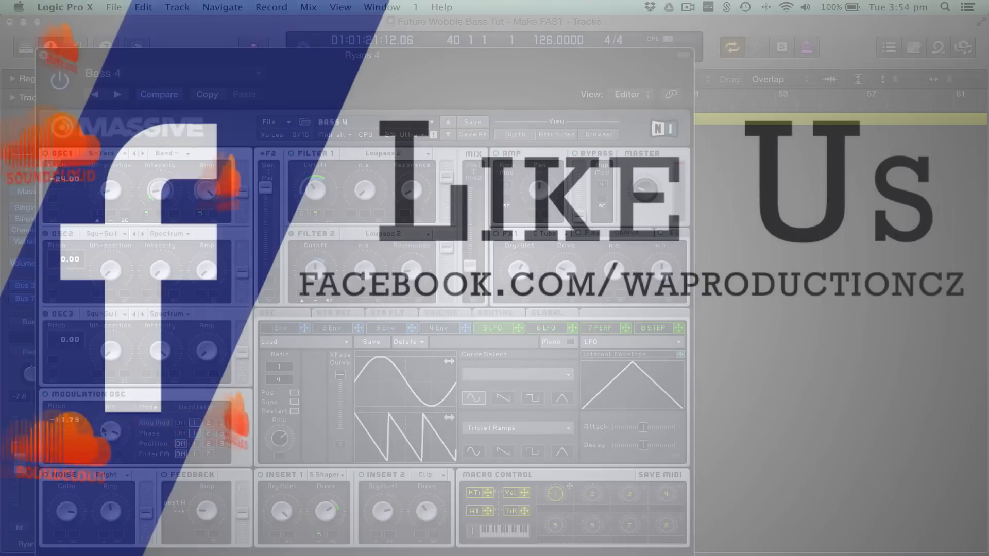